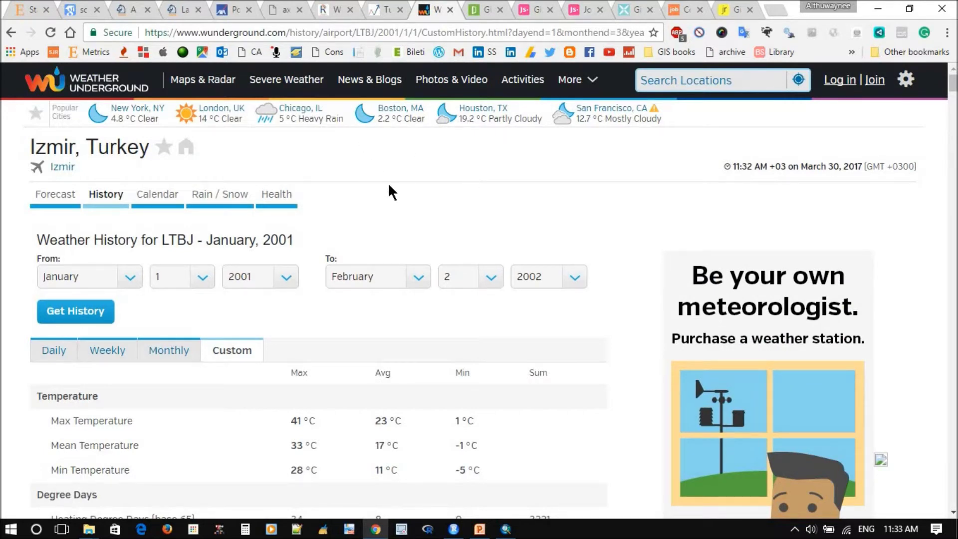
- Look through Izmir's 2001 daily observations table, then minimize Chrome to show the data folder
scroll(439, 194, down, 7)
scroll(430, 179, up, 5)
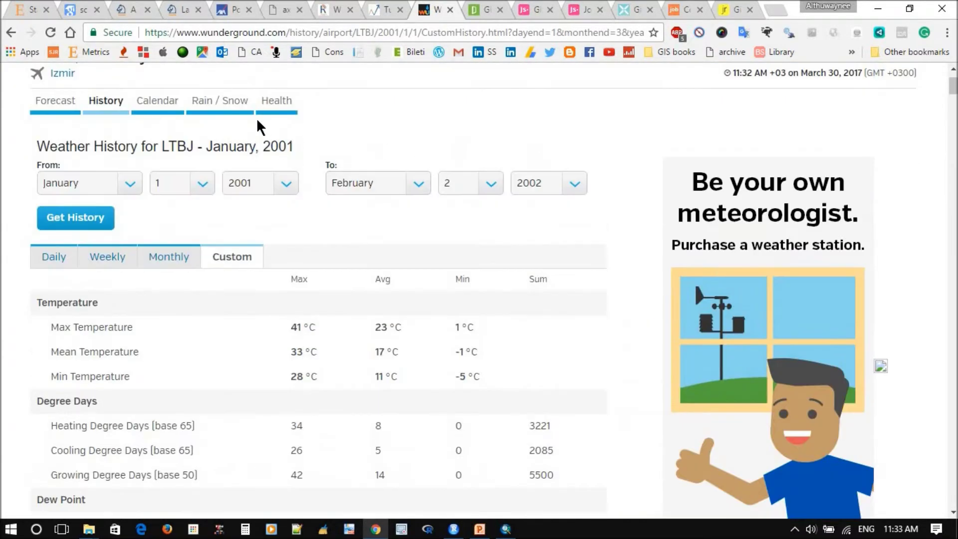
scroll(257, 120, down, 15)
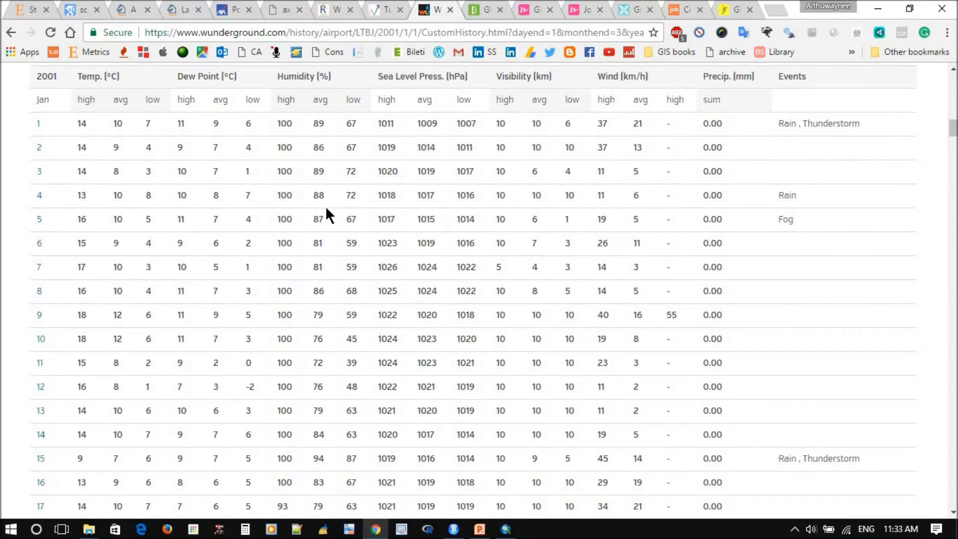
scroll(333, 202, down, 19)
scroll(335, 202, down, 20)
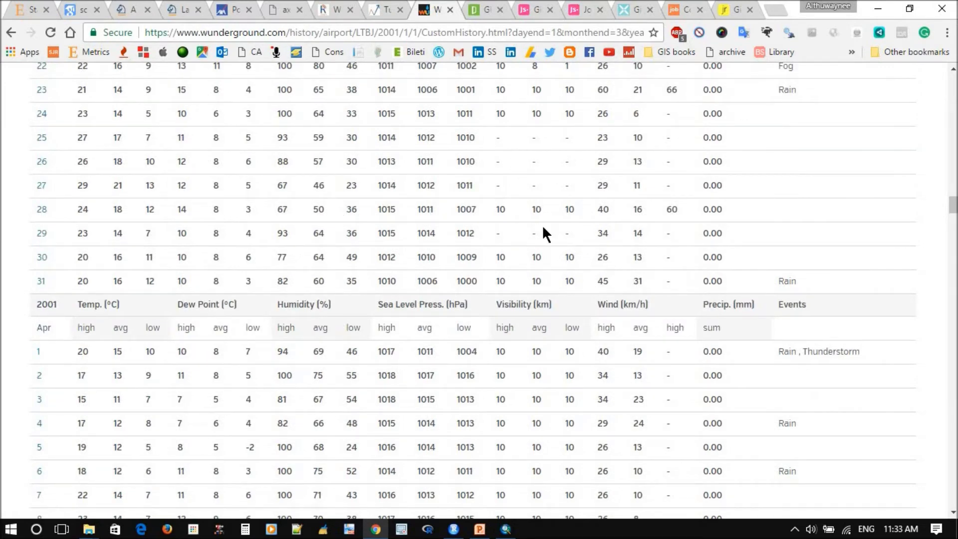
scroll(679, 317, up, 20)
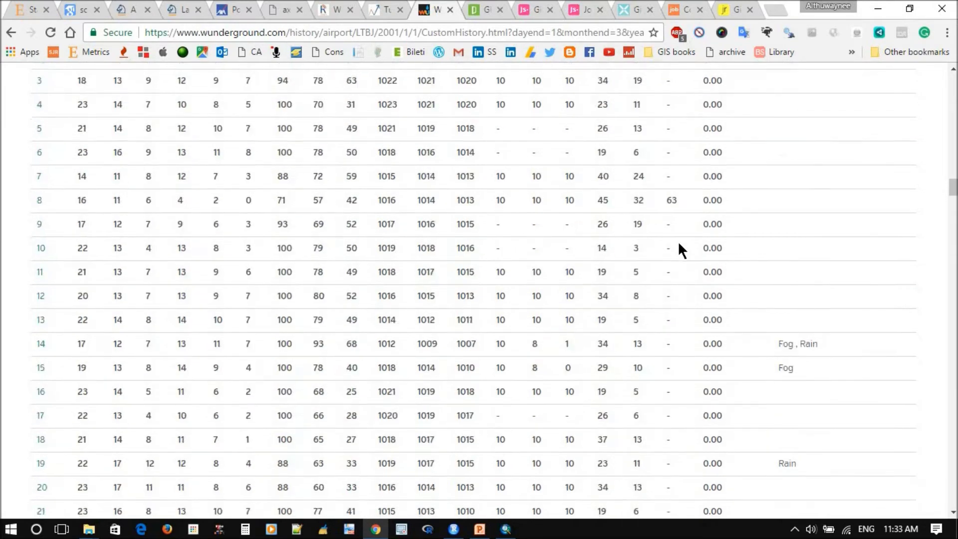
scroll(666, 279, up, 15)
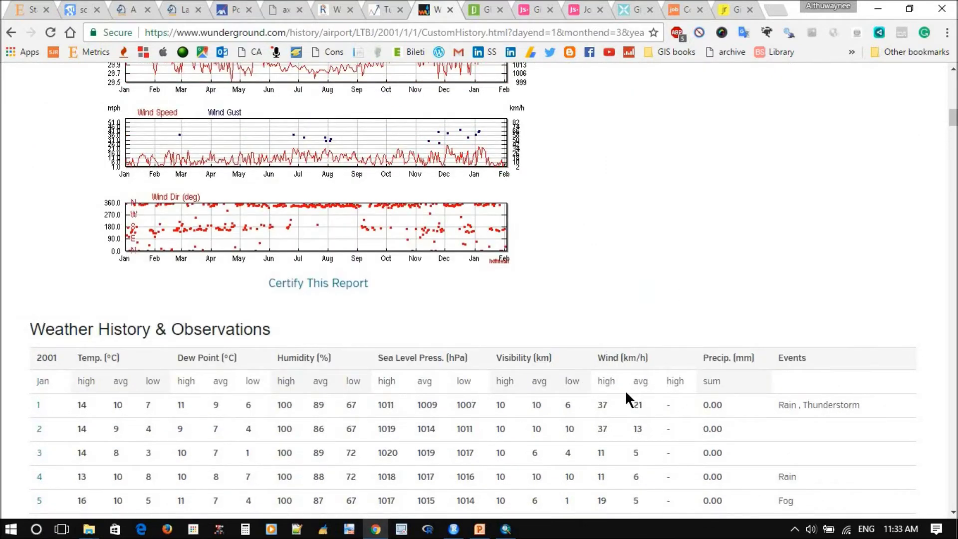
scroll(480, 278, down, 9)
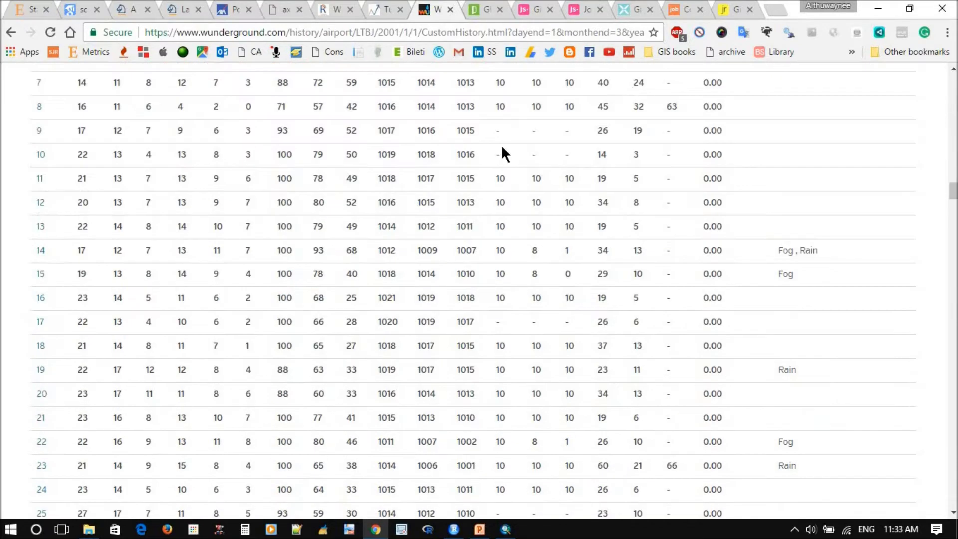
scroll(422, 255, down, 20)
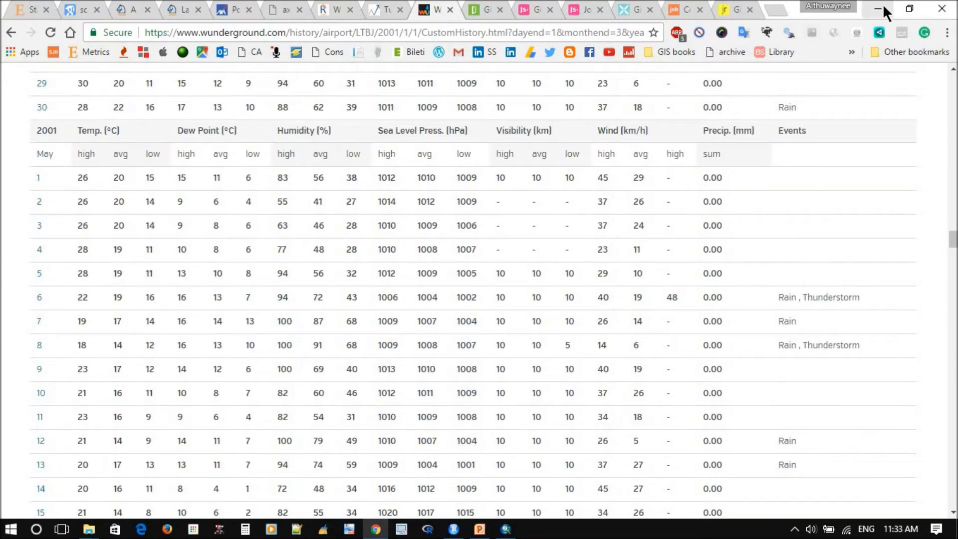
click(882, 7)
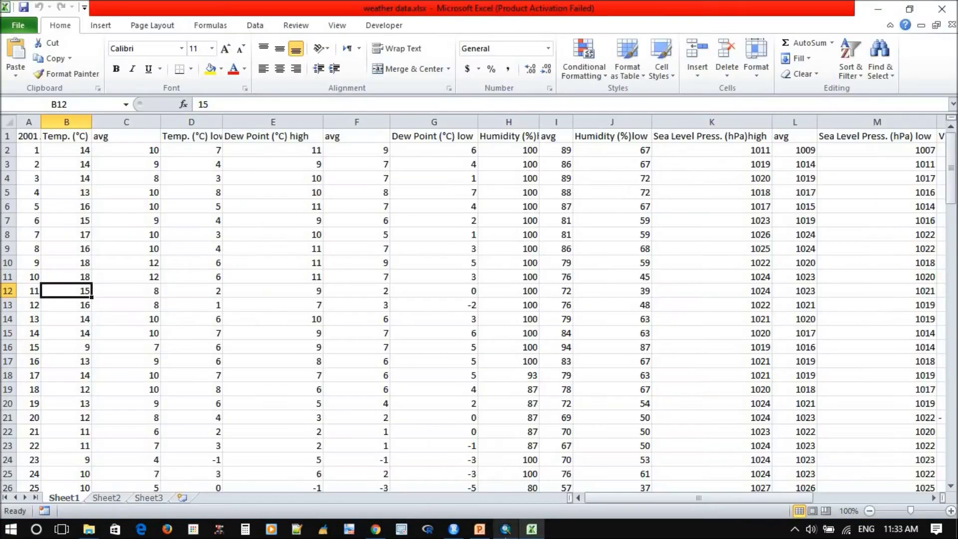
- Switch weather data.xlsx to the blank Sheet2
click(103, 496)
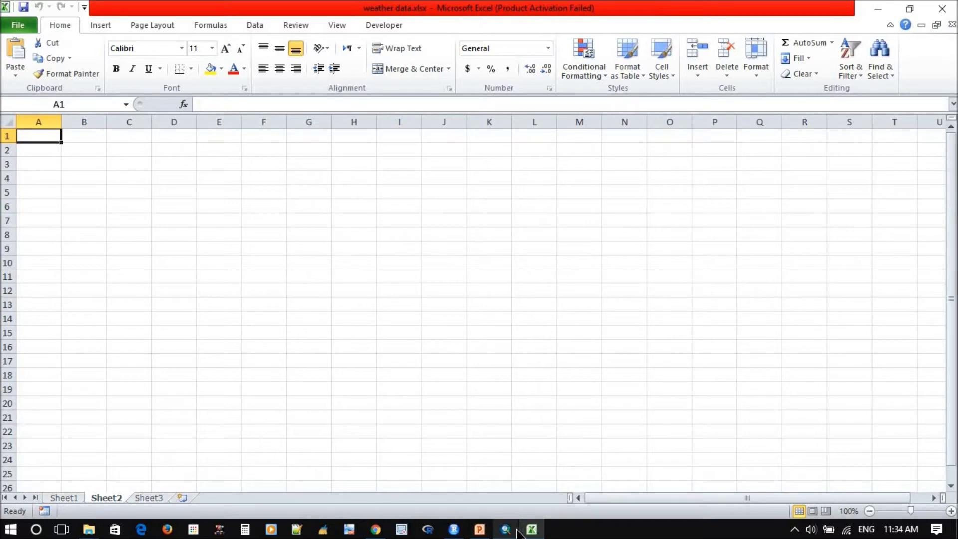
- Bring the Weather Underground history page back and scroll to the daily observations table
mouse_move(504, 531)
click(375, 528)
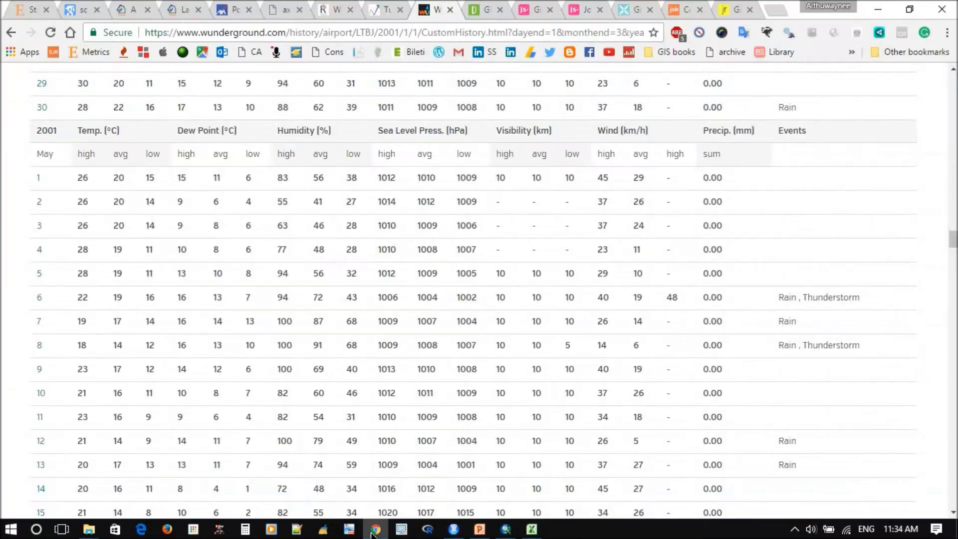
scroll(136, 195, down, 20)
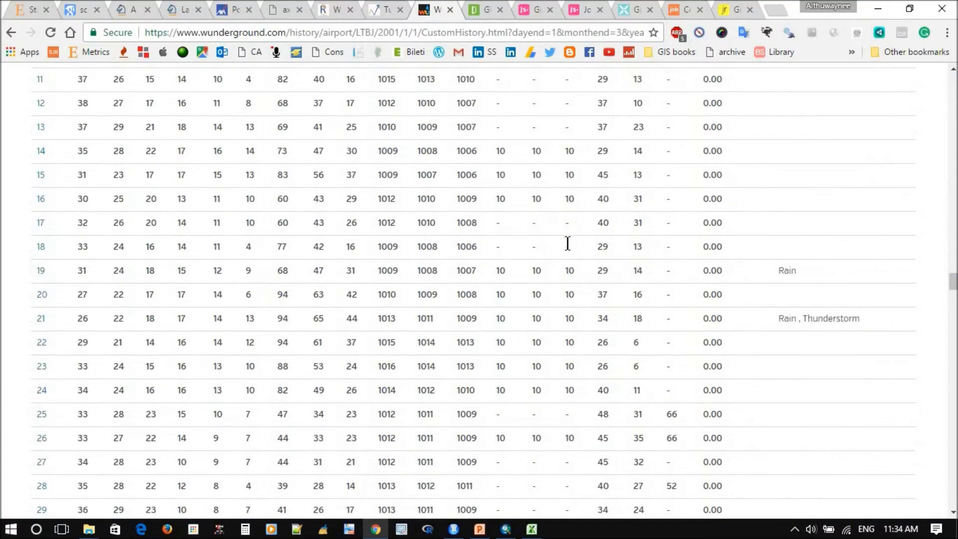
drag(954, 288, 954, 90)
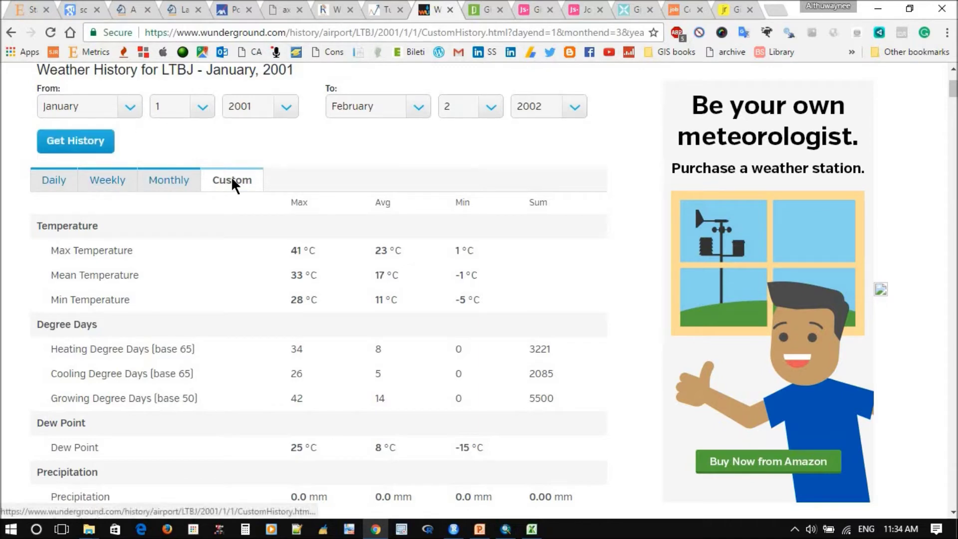
scroll(231, 182, up, 3)
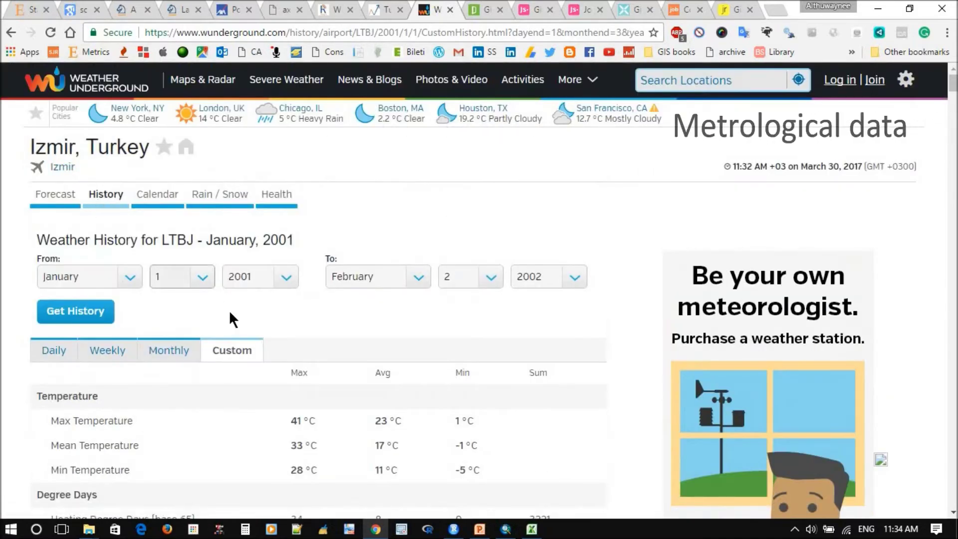
scroll(196, 178, down, 2)
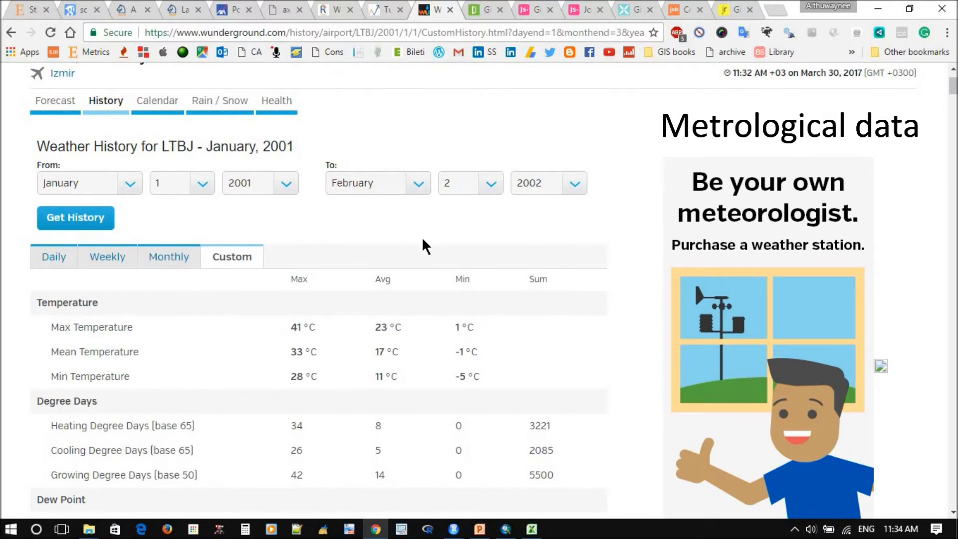
scroll(421, 237, down, 4)
scroll(393, 208, up, 4)
scroll(471, 257, down, 10)
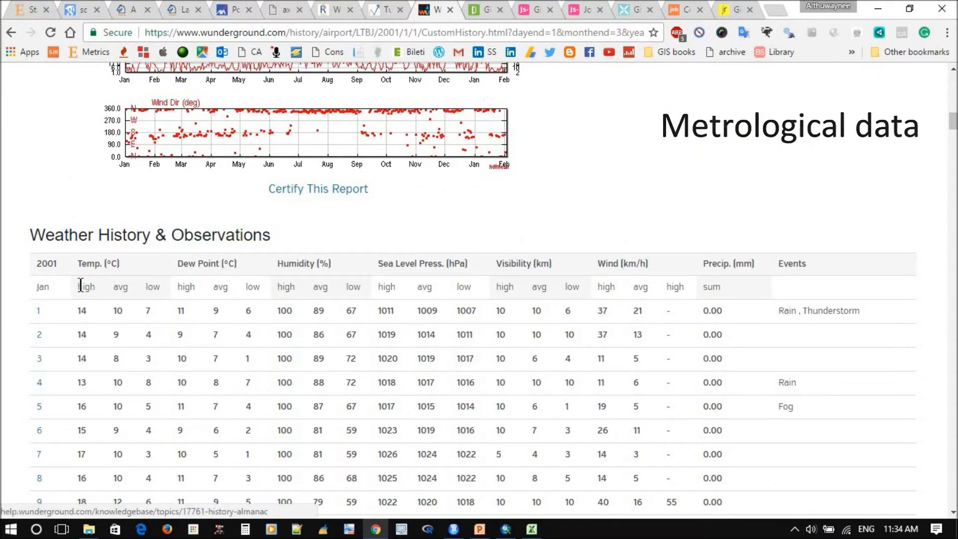
- Select the table from its 2001 header down through April 30's row
drag(35, 259, 723, 384)
scroll(775, 433, down, 20)
shift+click(775, 433)
scroll(774, 433, down, 17)
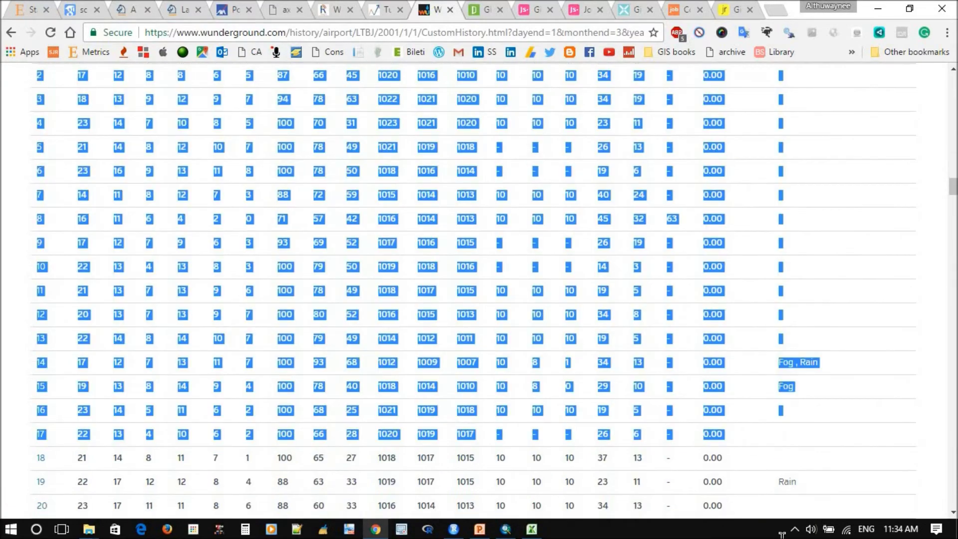
scroll(479, 289, down, 12)
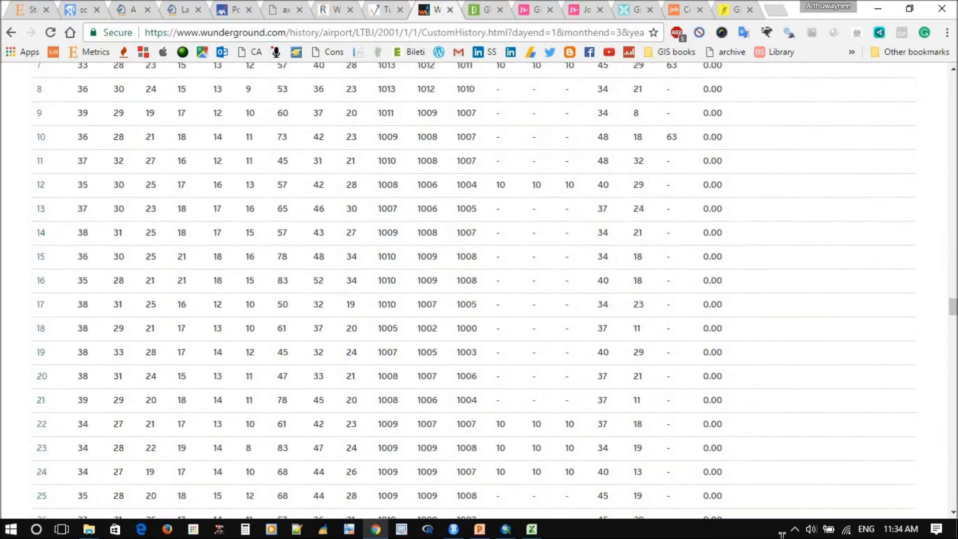
scroll(774, 234, up, 20)
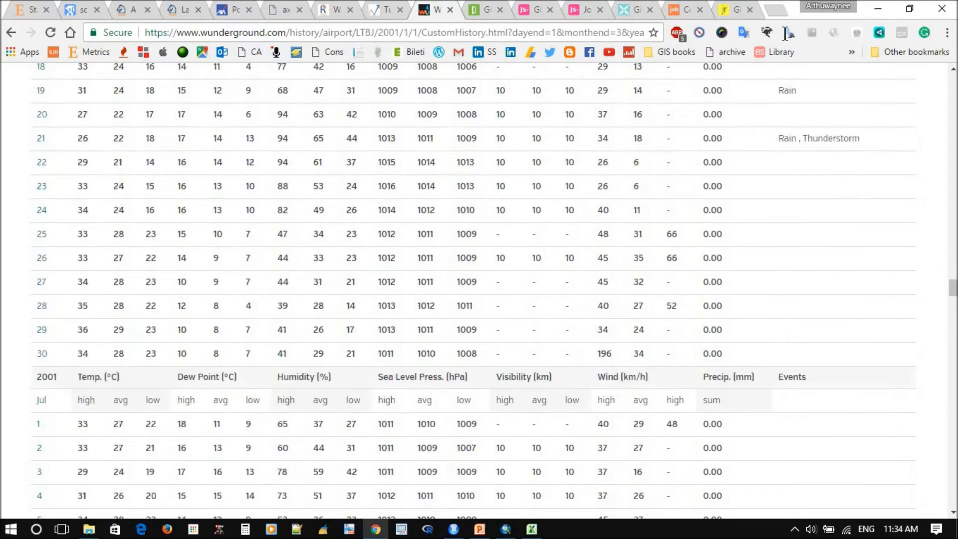
shift+click(781, 370)
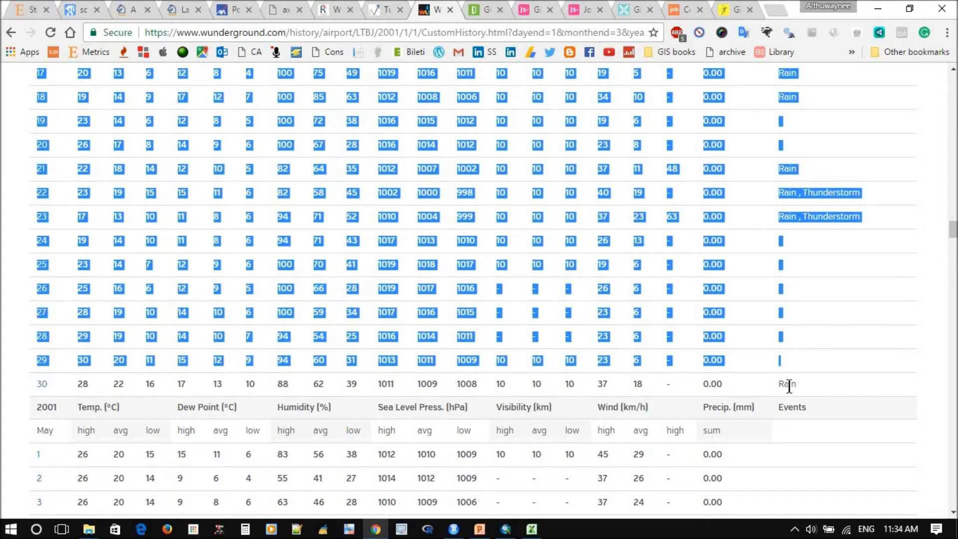
drag(789, 388, 829, 388)
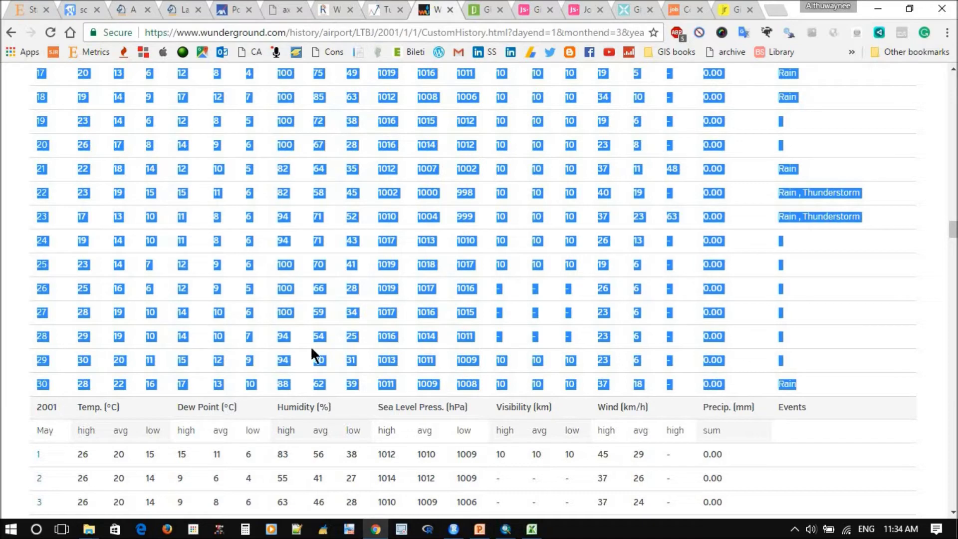
click(531, 528)
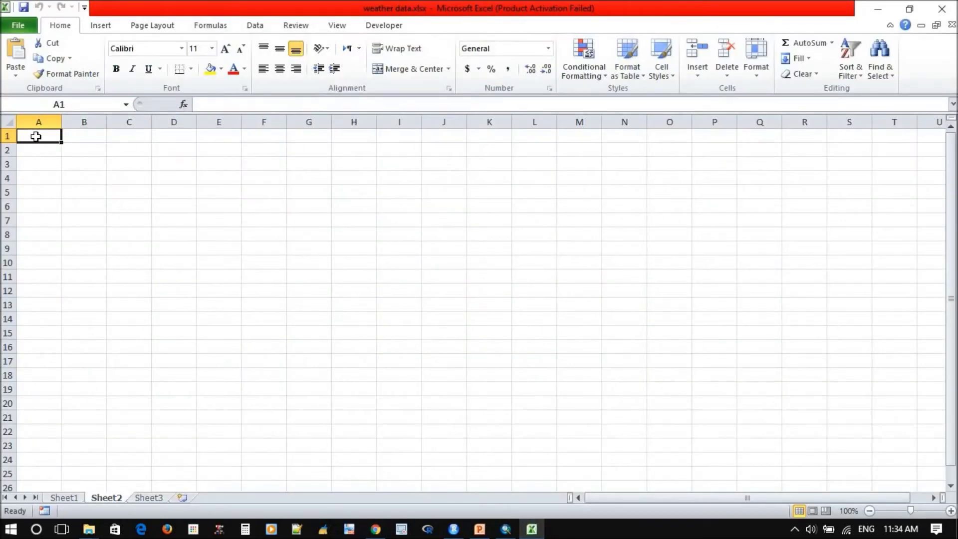
- Open New Text Document.txt in Notepad, paste the weather table as plain text, and select it all
click(89, 529)
click(649, 479)
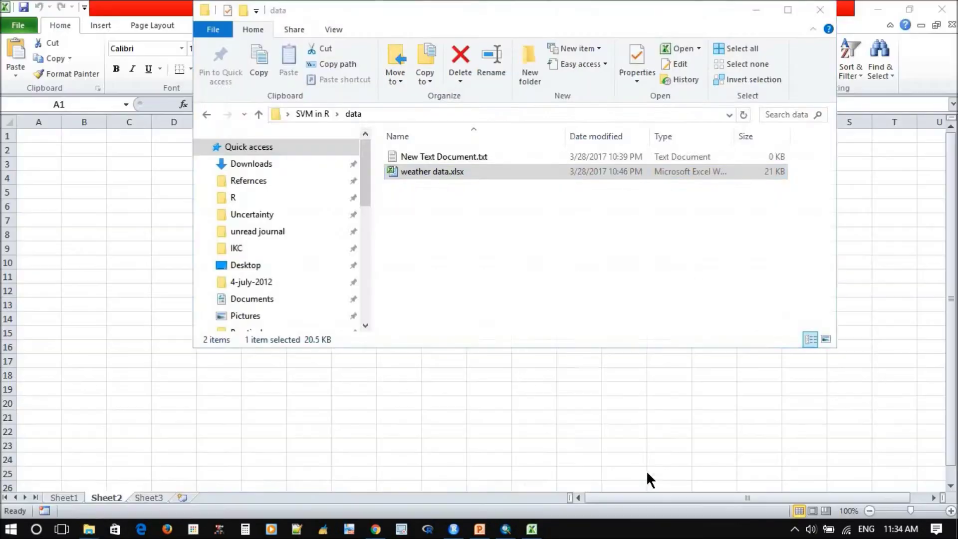
click(433, 210)
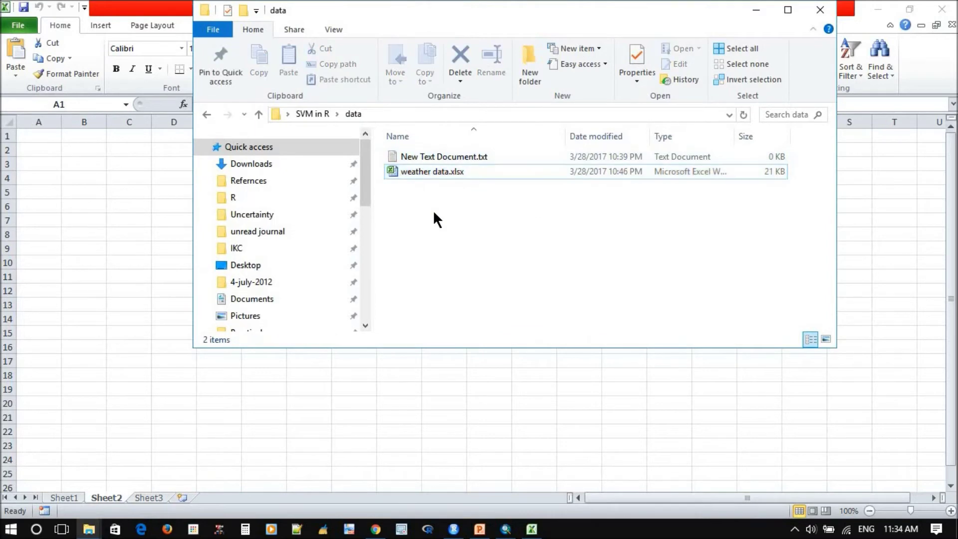
double_click(436, 154)
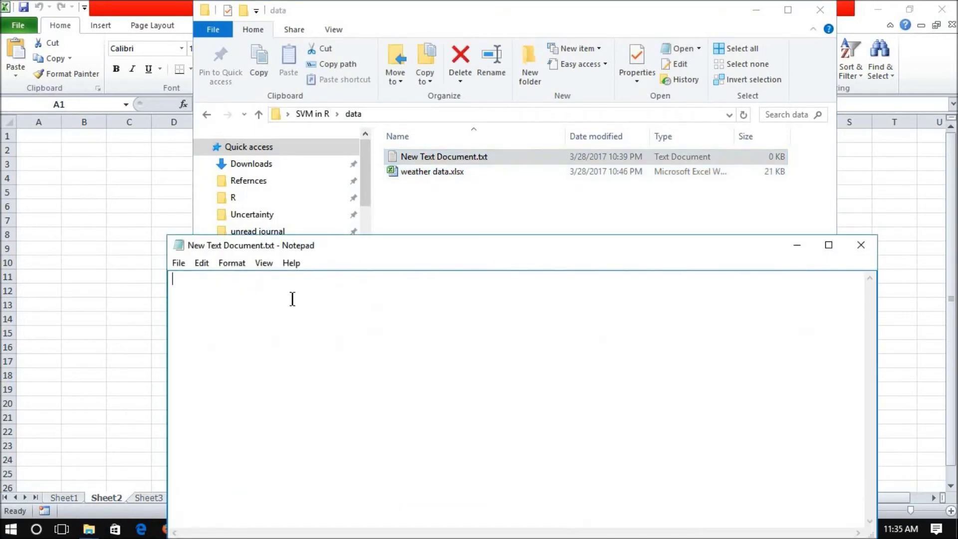
key(ctrl+v)
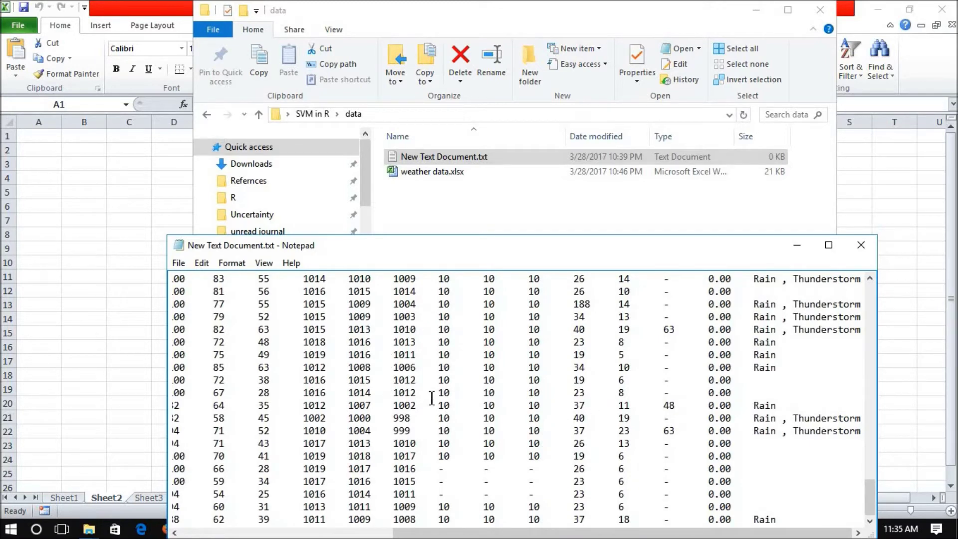
key(ctrl+a)
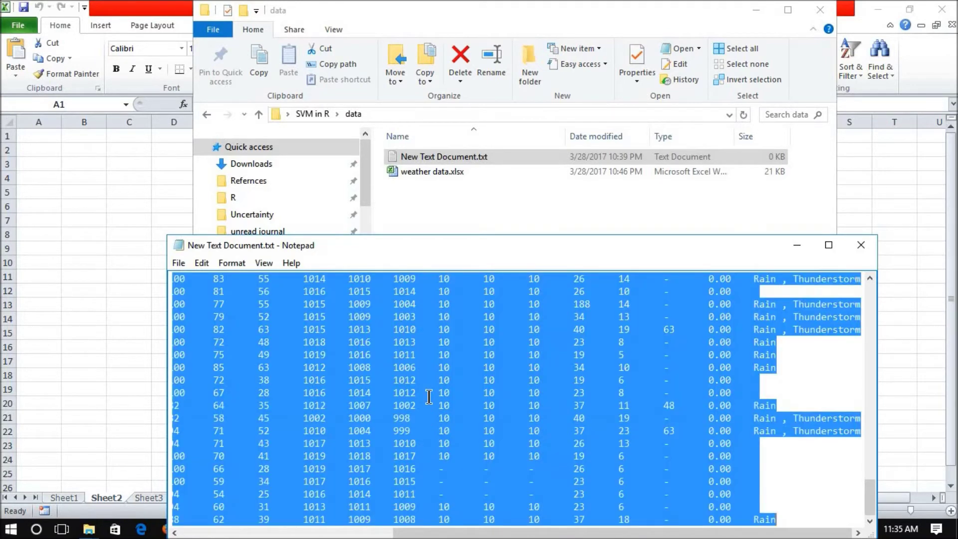
click(799, 247)
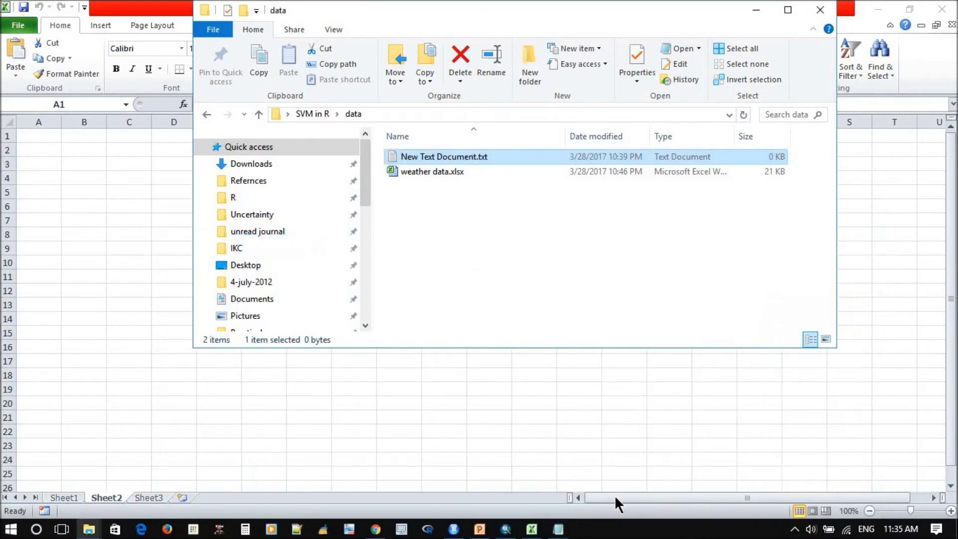
- Paste into Sheet2 through the Text Import Wizard and advance to the delimiter step
click(531, 533)
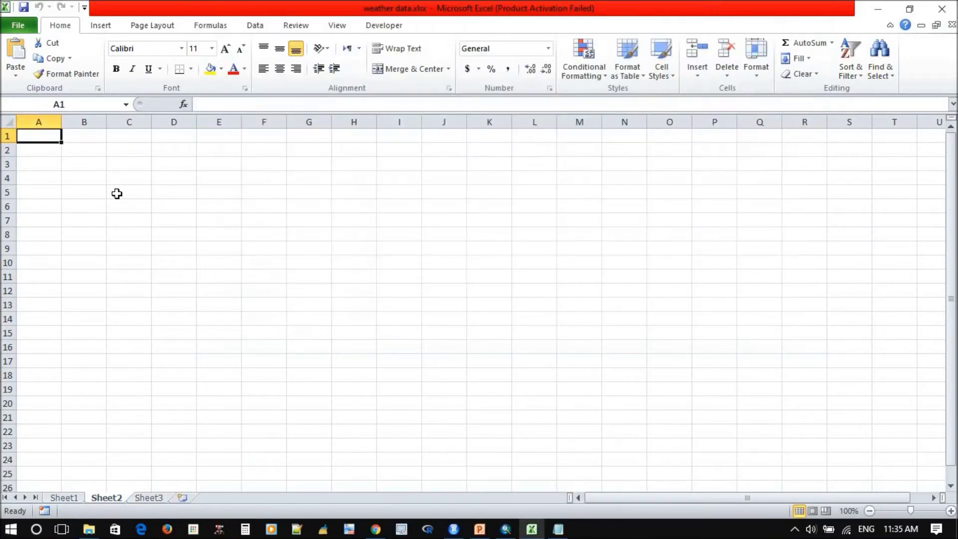
click(17, 74)
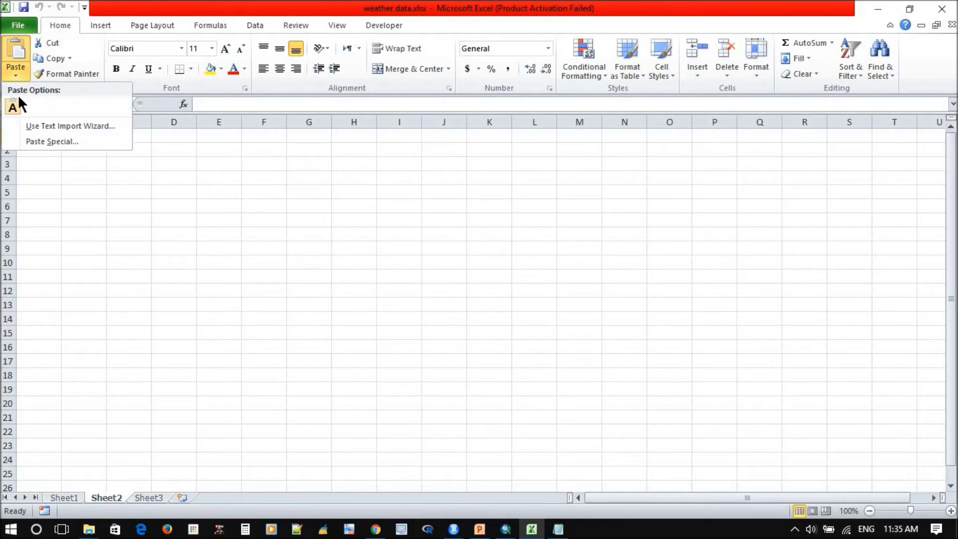
click(43, 126)
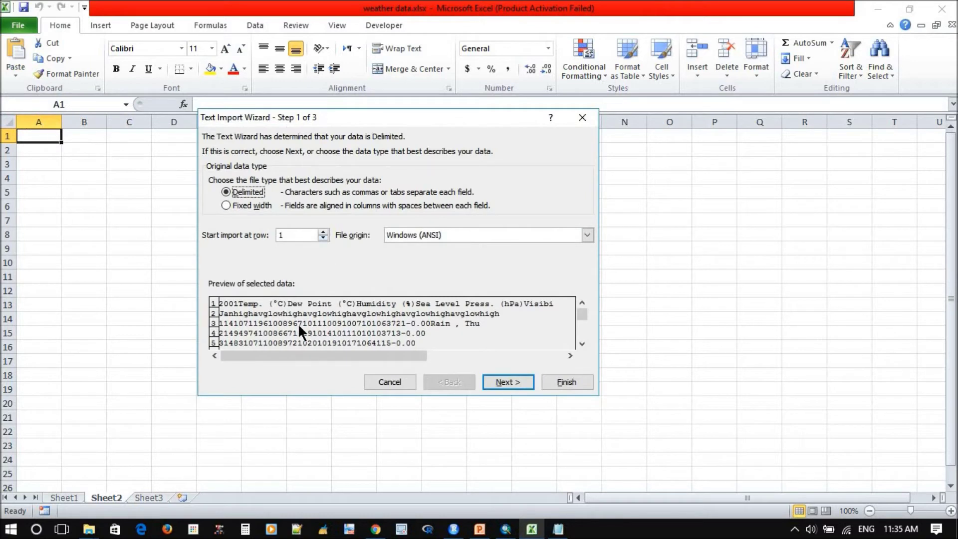
click(499, 390)
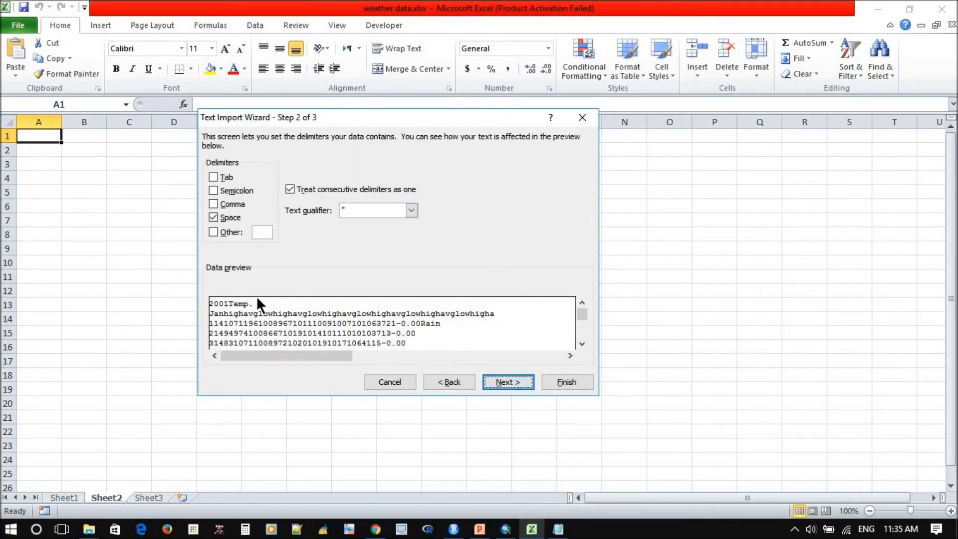
- Set the import delimiters to Tab only, with Space and Semicolon unticked
click(214, 176)
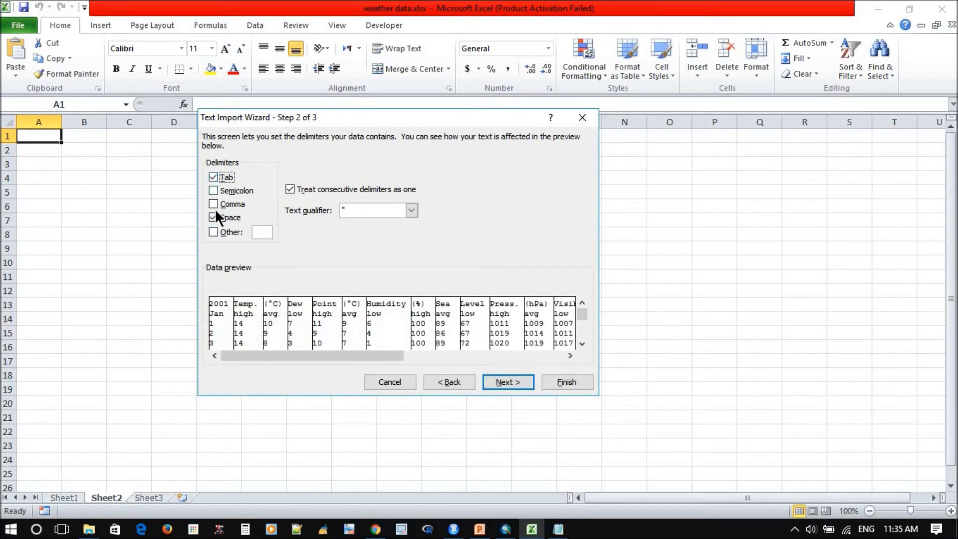
click(215, 218)
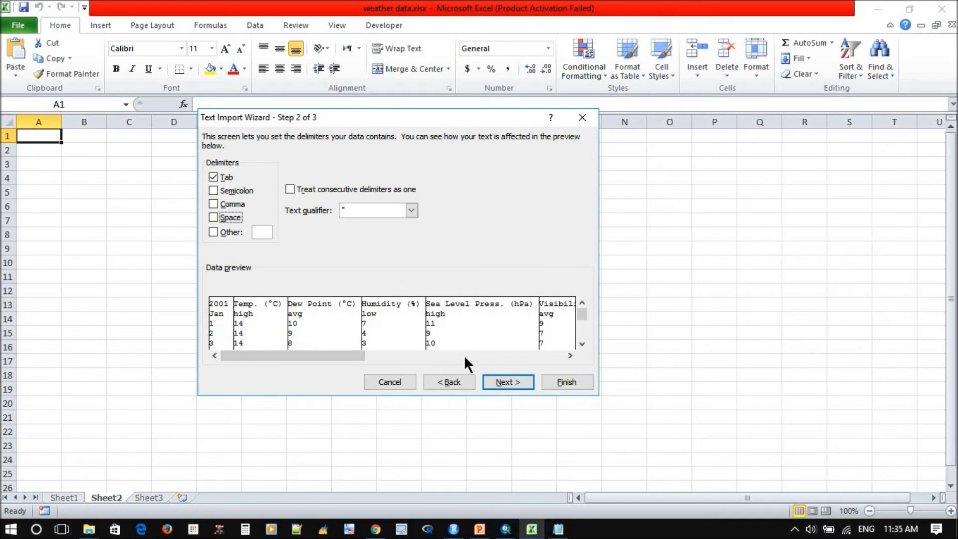
click(213, 189)
click(213, 178)
click(212, 177)
click(211, 189)
click(213, 218)
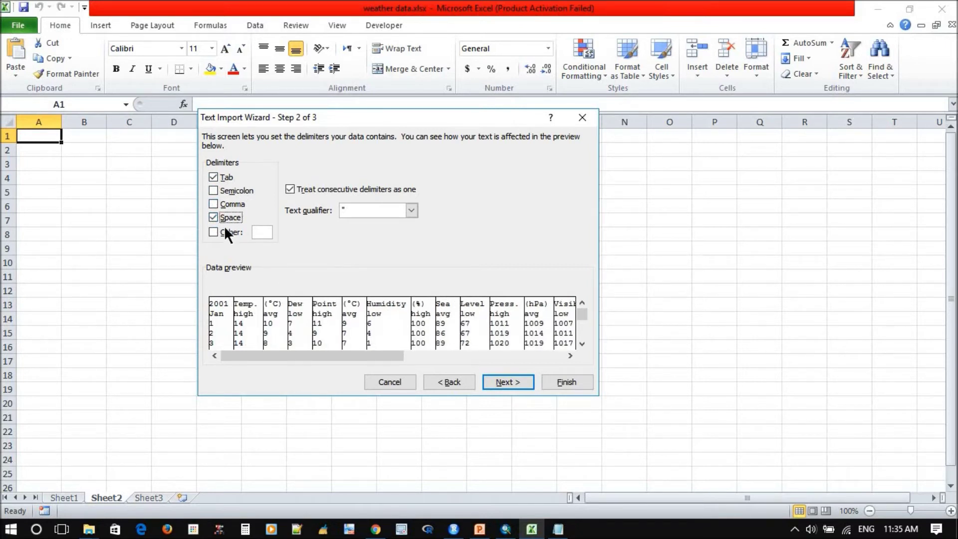
click(214, 216)
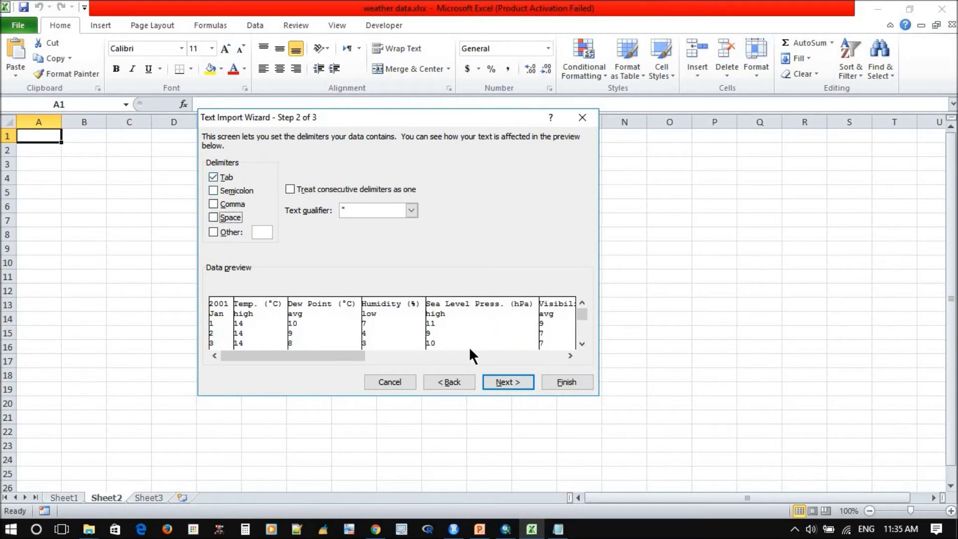
- Finish the import so the weather table fills columns A through U
click(500, 379)
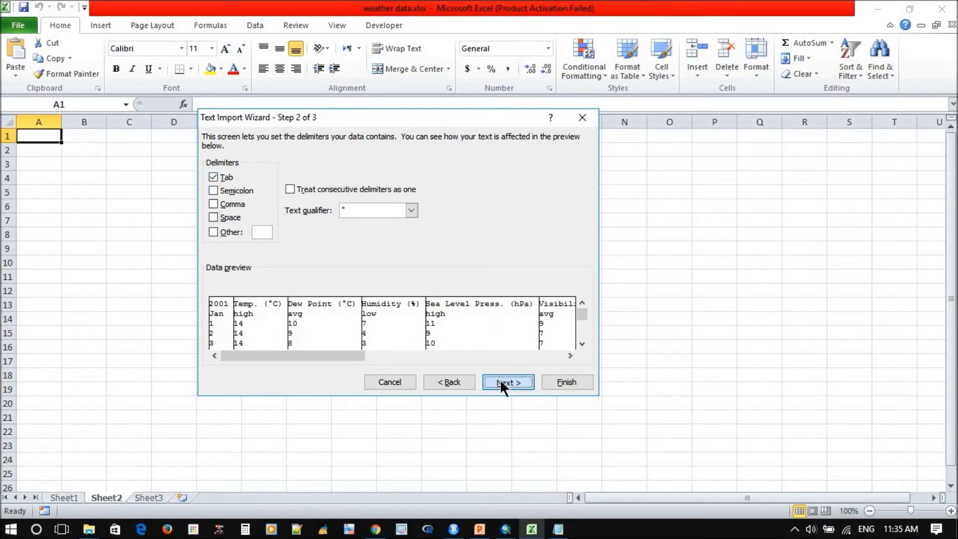
click(561, 382)
click(154, 220)
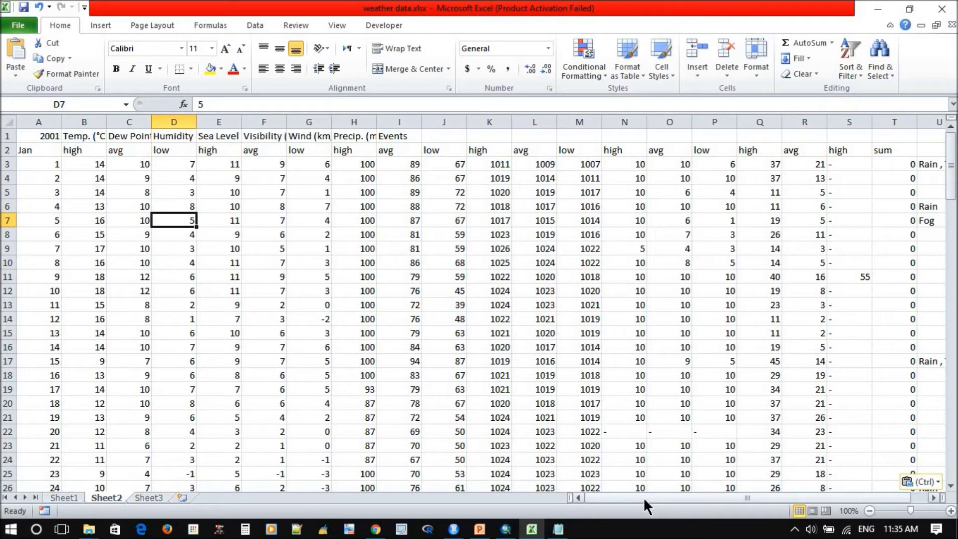
drag(642, 496, 734, 495)
drag(662, 493, 517, 455)
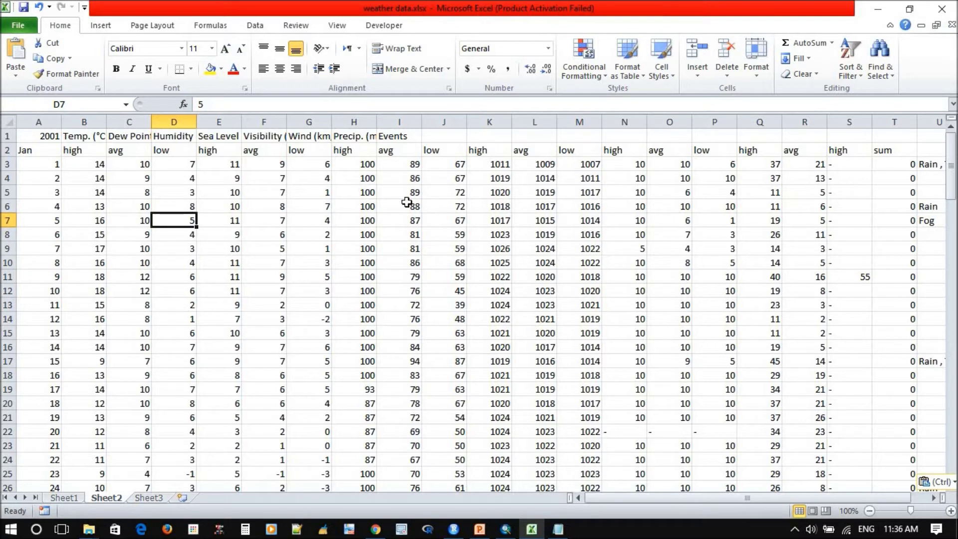
- Delete the repeated 2001 header row and the Feb high/avg/low row at row 34
click(9, 135)
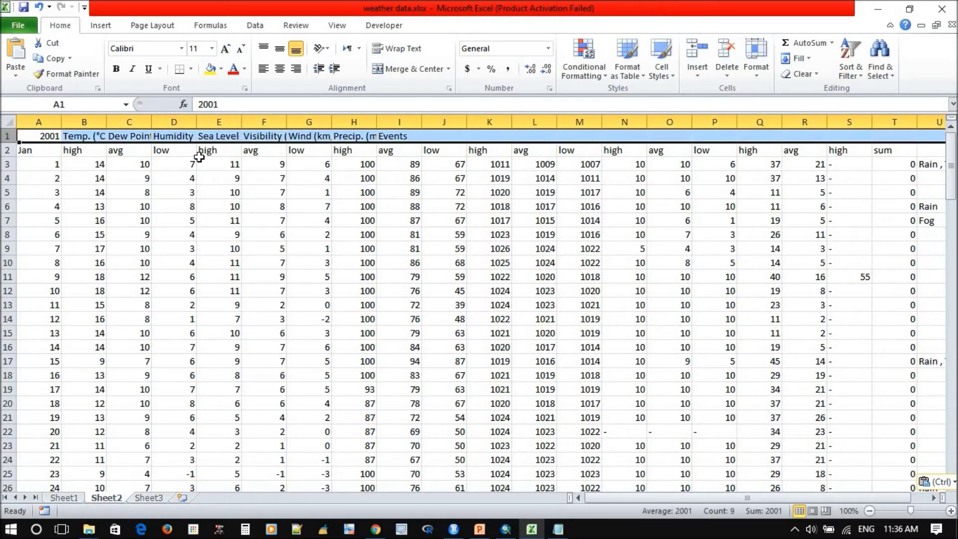
click(47, 152)
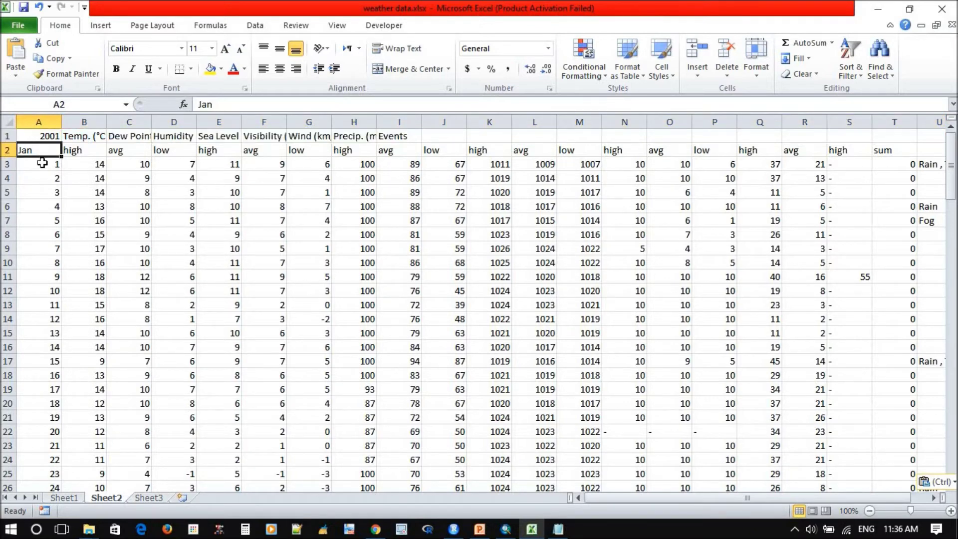
scroll(42, 163, down, 7)
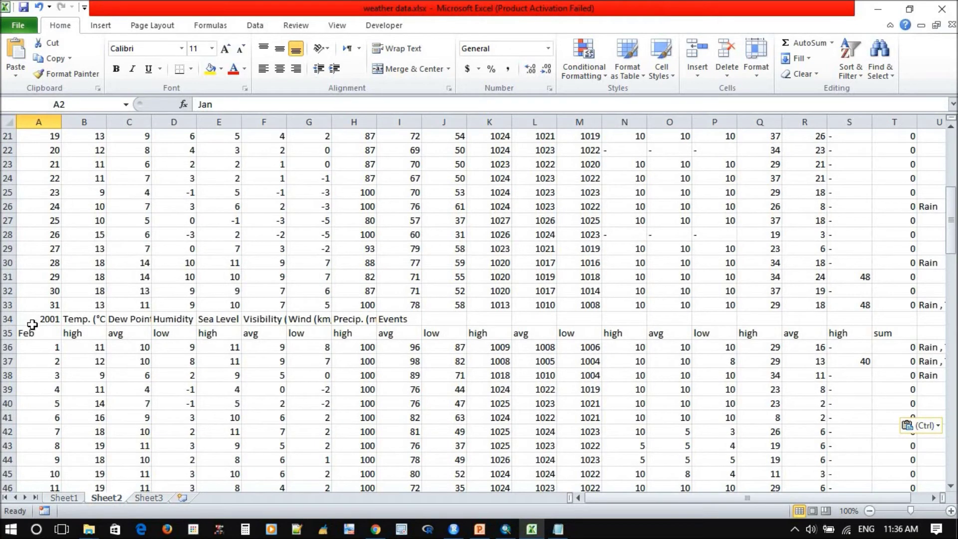
click(7, 319)
right_click(7, 319)
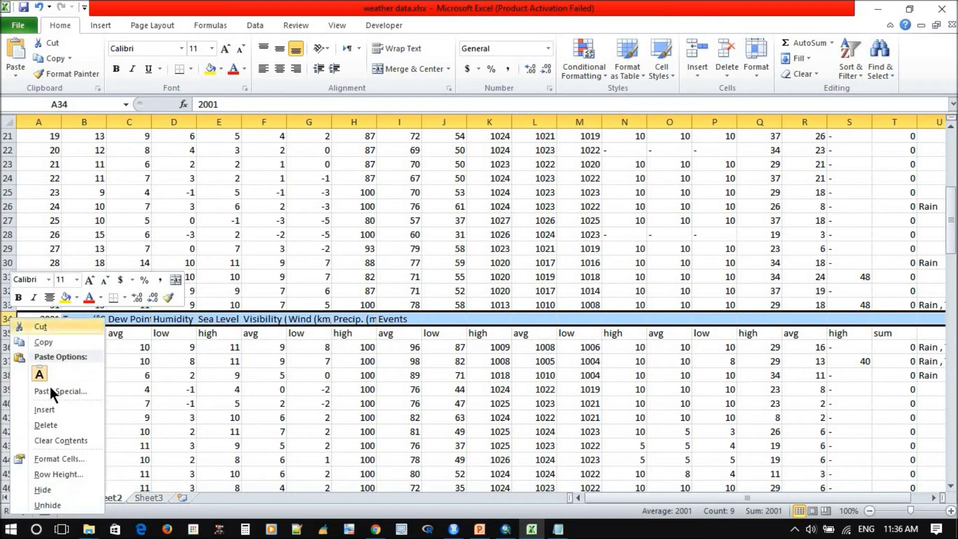
click(54, 428)
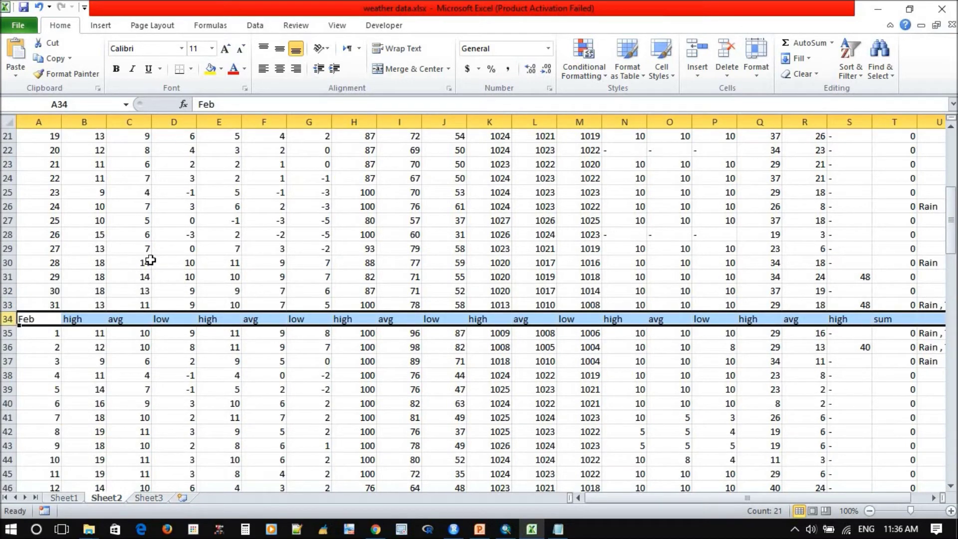
right_click(9, 320)
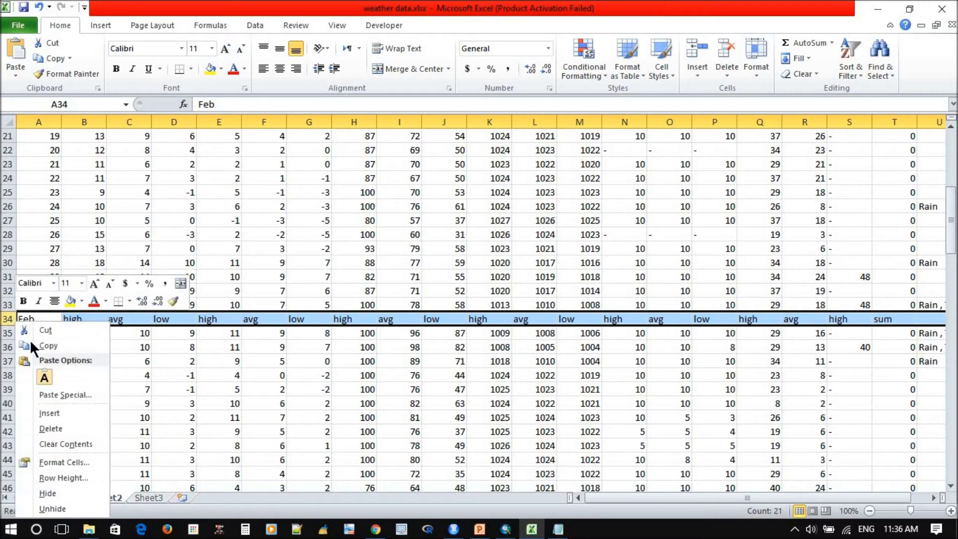
click(49, 427)
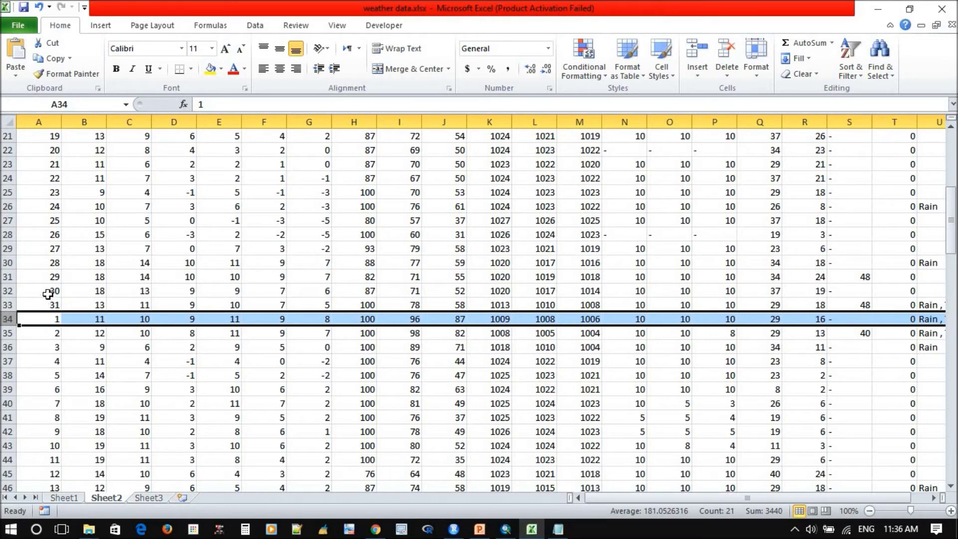
drag(46, 292, 44, 456)
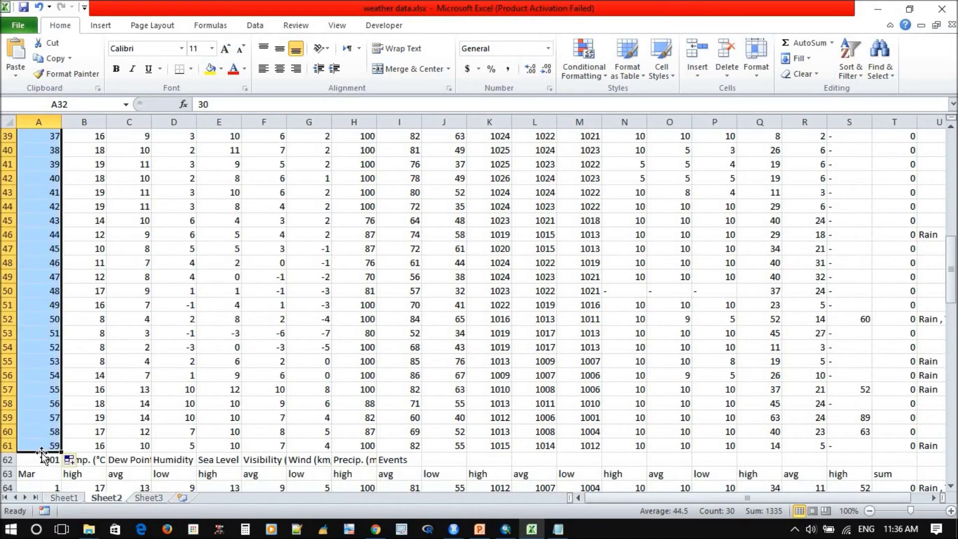
scroll(54, 270, up, 4)
scroll(54, 271, up, 3)
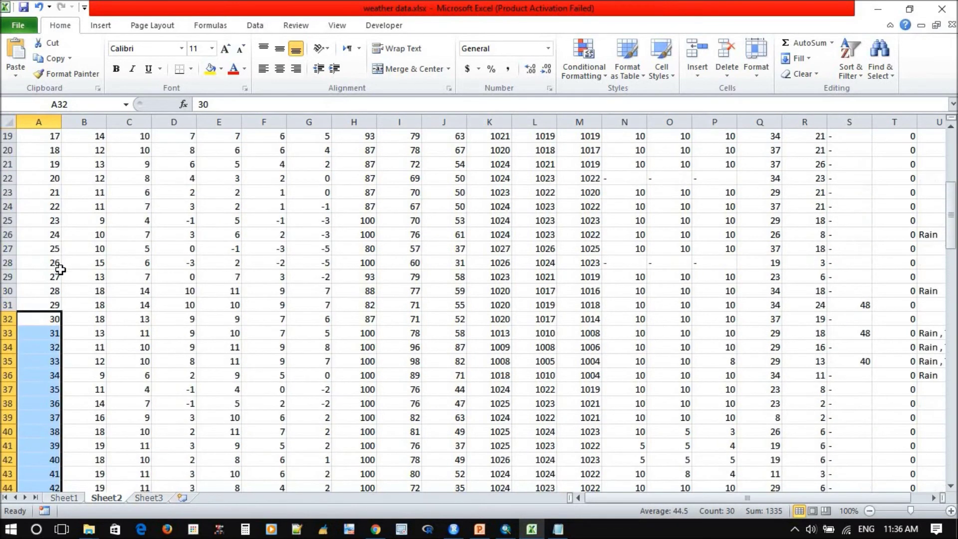
click(46, 347)
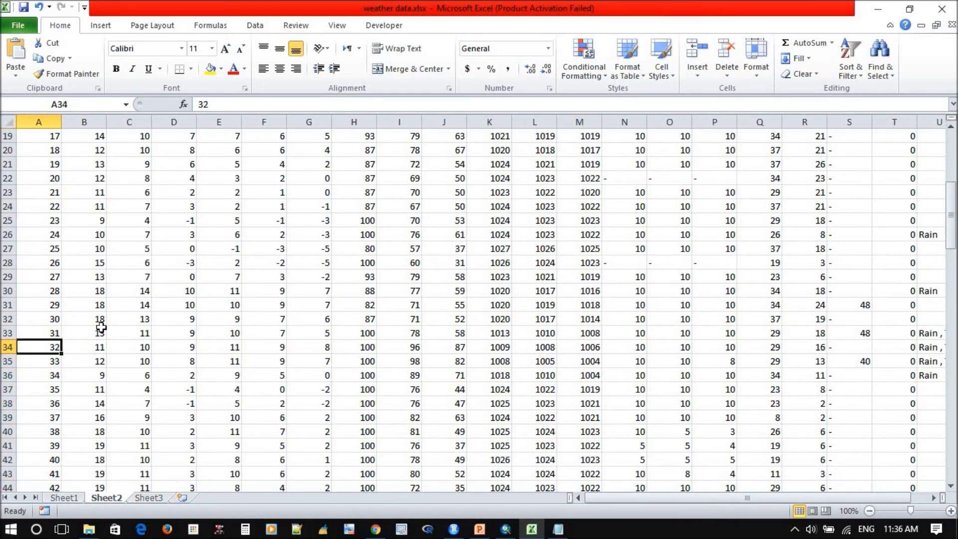
scroll(46, 349, down, 4)
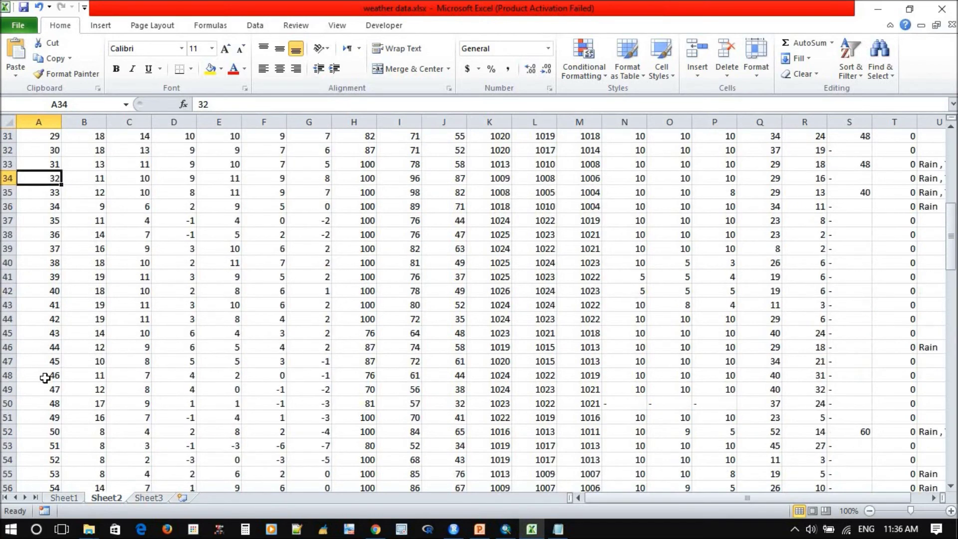
scroll(47, 362, up, 5)
scroll(33, 299, up, 3)
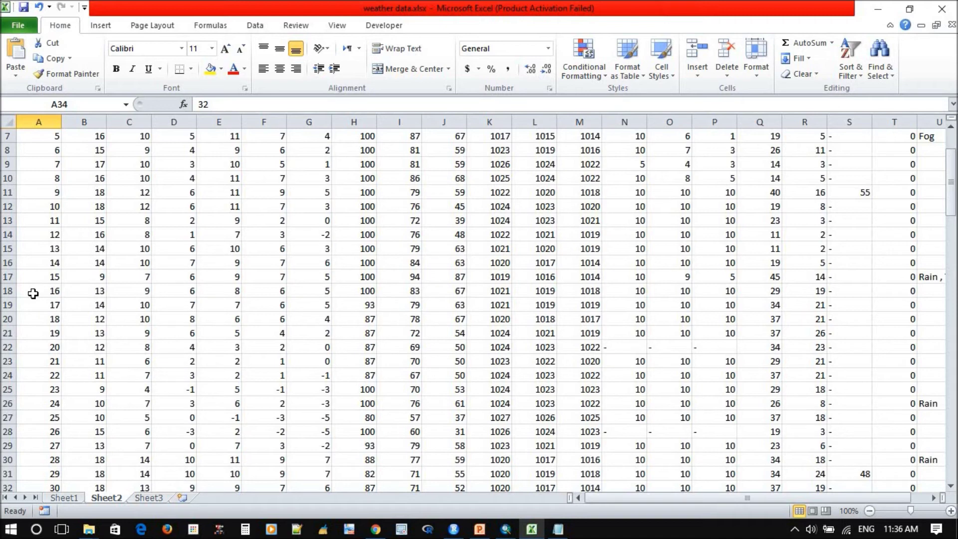
scroll(40, 312, down, 3)
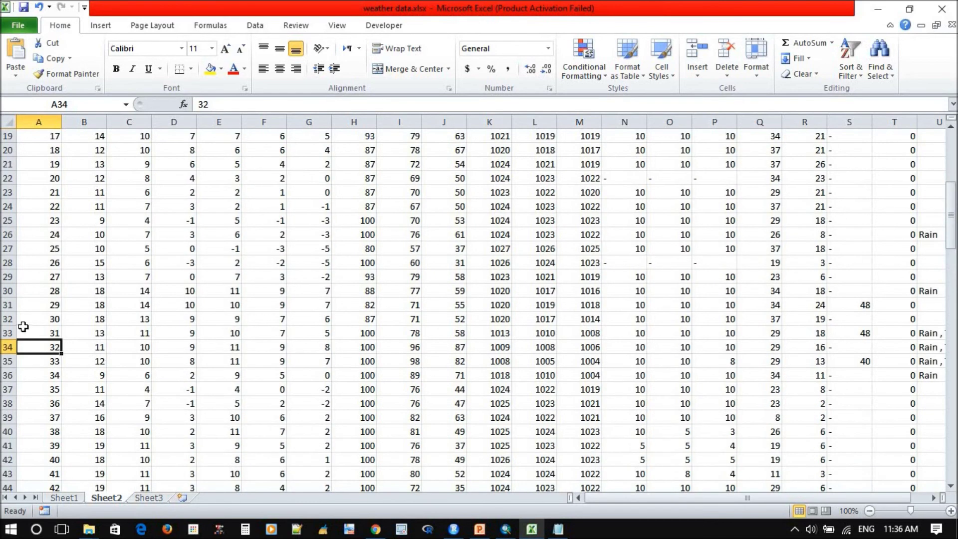
scroll(74, 296, up, 1)
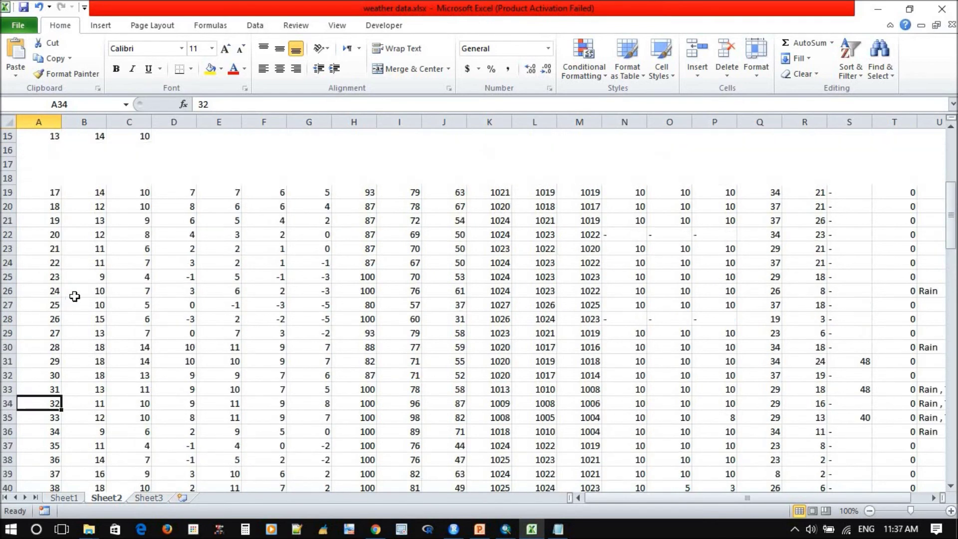
scroll(74, 296, up, 5)
click(191, 288)
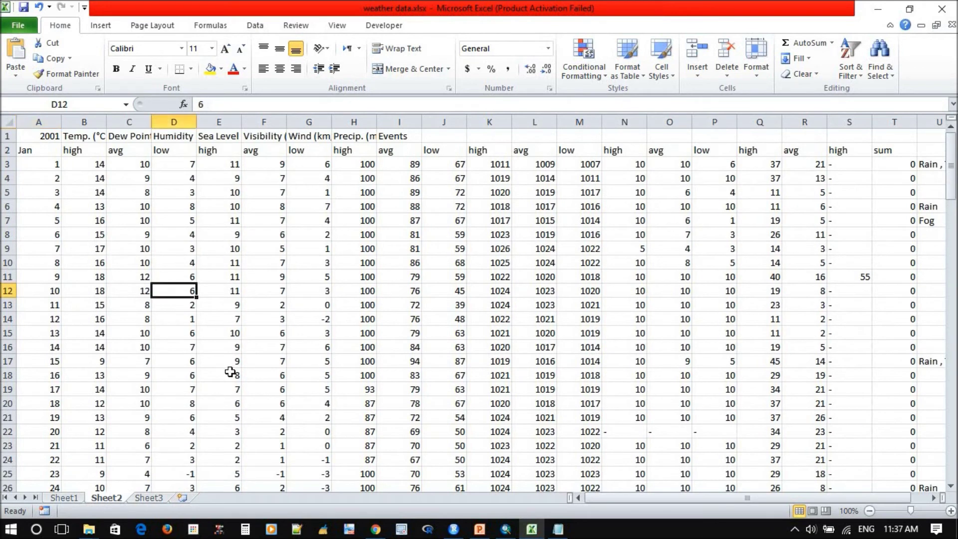
- Clear scattered data cells, including D12, G21, J16, F13, C22, B14, K15, L11, K23 and G10
key(Delete)
click(317, 422)
key(Delete)
click(438, 346)
key(Delete)
click(264, 305)
key(Delete)
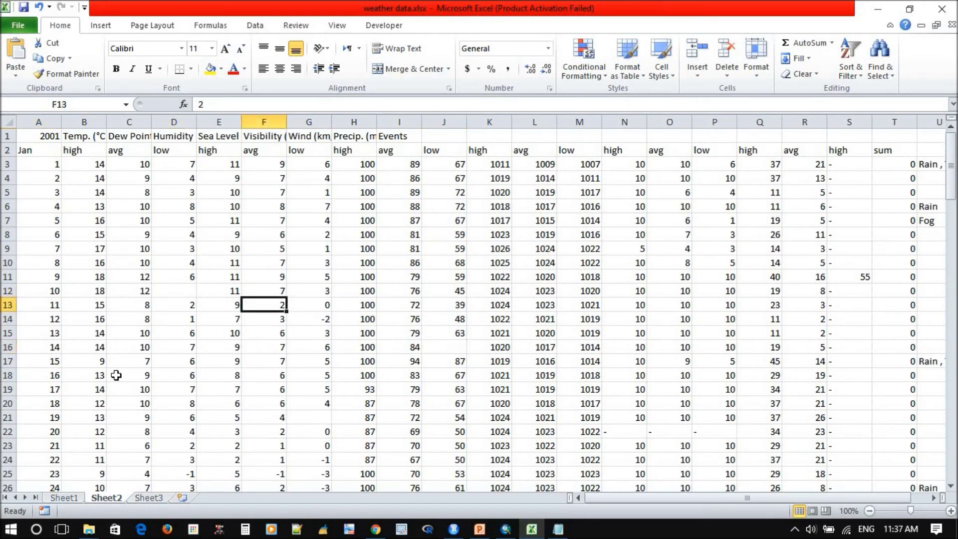
click(120, 432)
key(Delete)
click(82, 320)
key(Delete)
click(479, 333)
key(Delete)
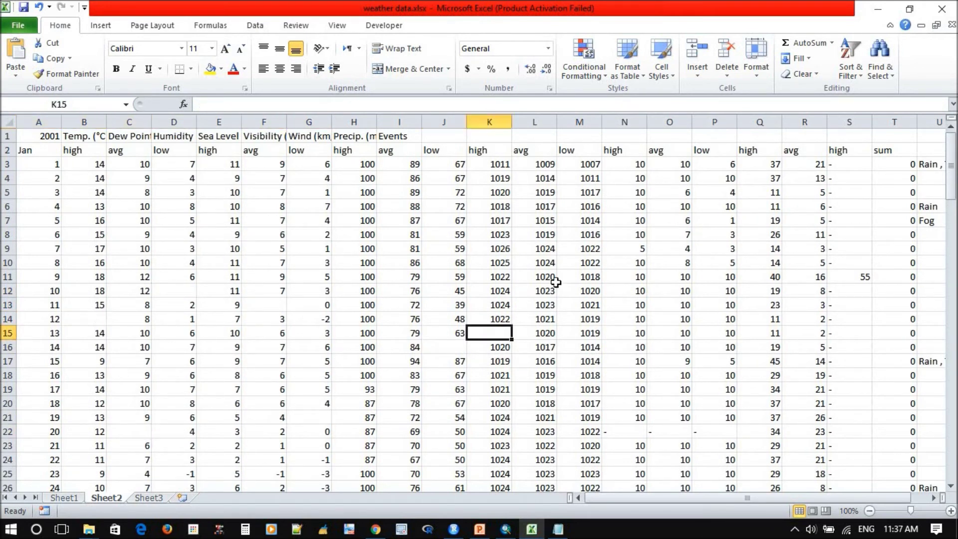
click(549, 277)
key(Delete)
click(548, 379)
click(489, 446)
key(Delete)
click(310, 418)
click(264, 333)
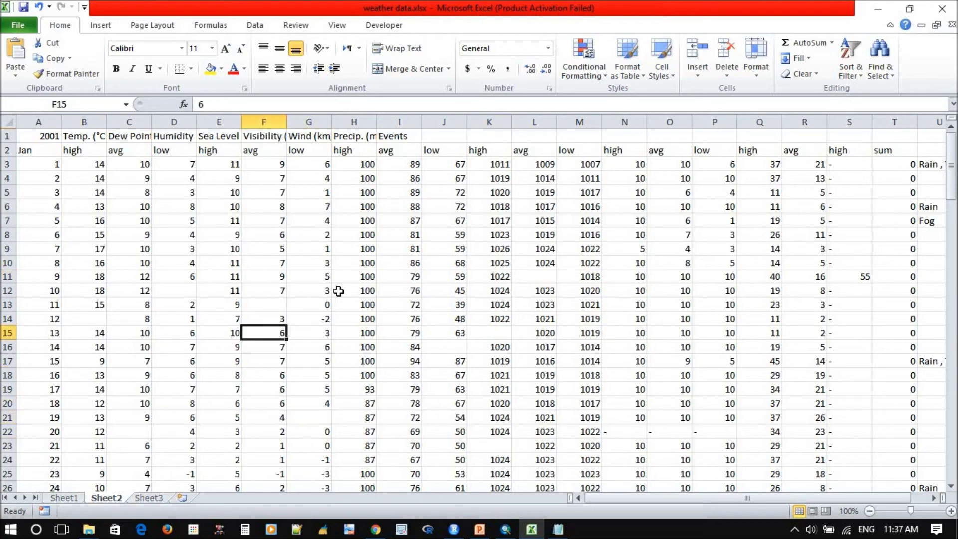
click(309, 262)
key(Delete)
click(354, 333)
key(Delete)
click(394, 431)
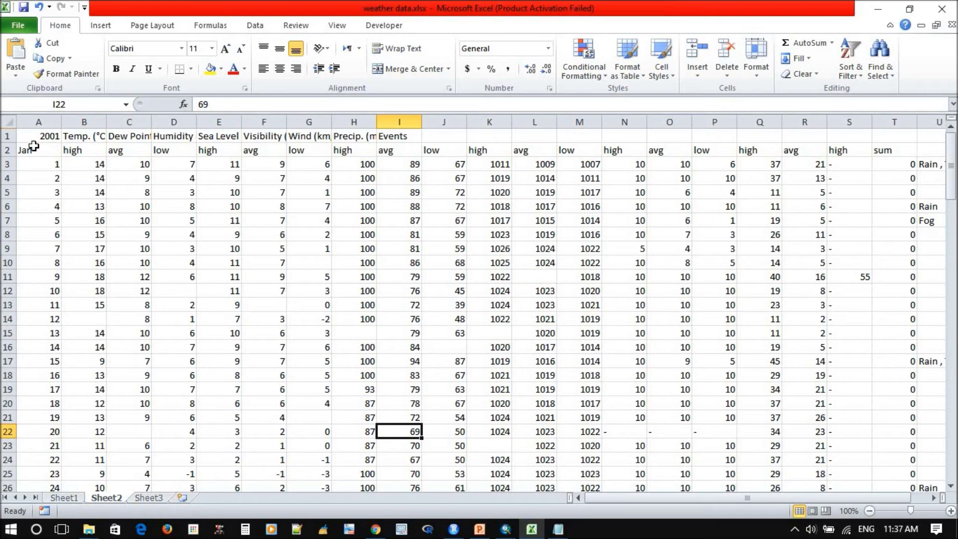
- Delete the extra 2001 top header row, leaving the Jan/high/avg/low header
click(7, 136)
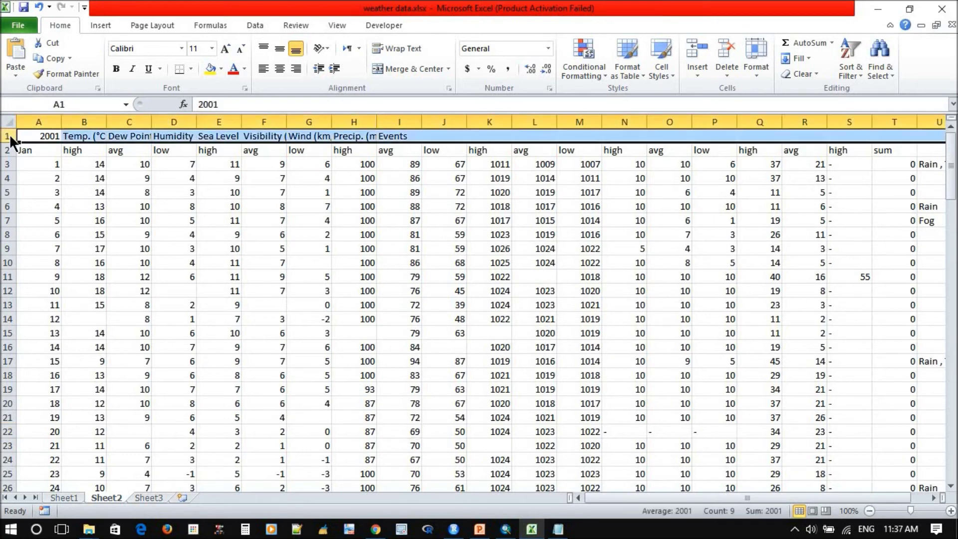
right_click(7, 135)
click(50, 243)
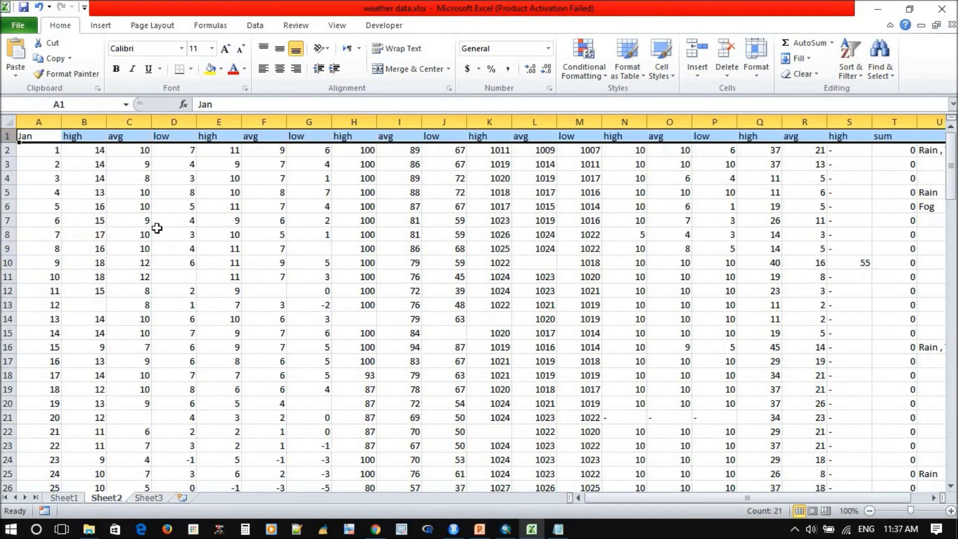
- Set up Save As in the data folder with type CSV (Comma delimited), named weather data.csv
click(18, 25)
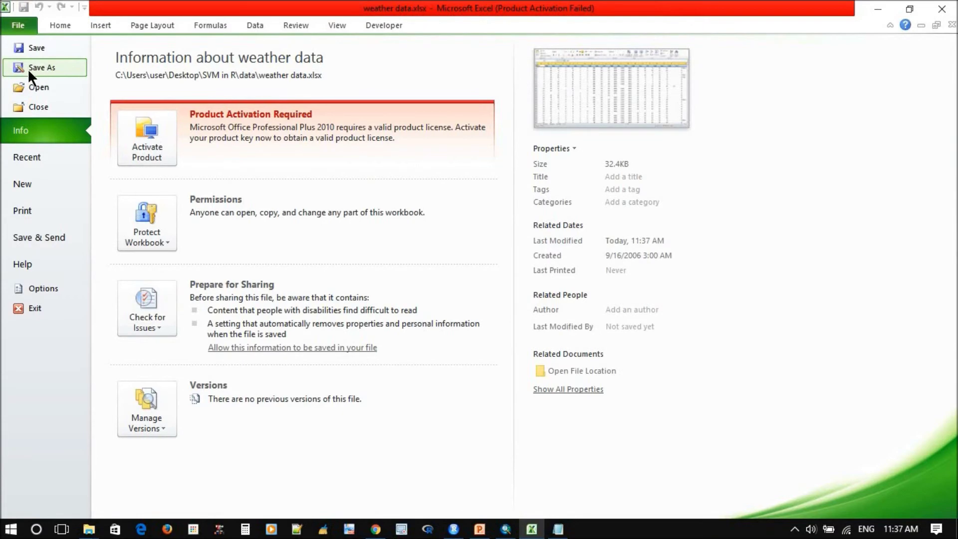
key(Escape)
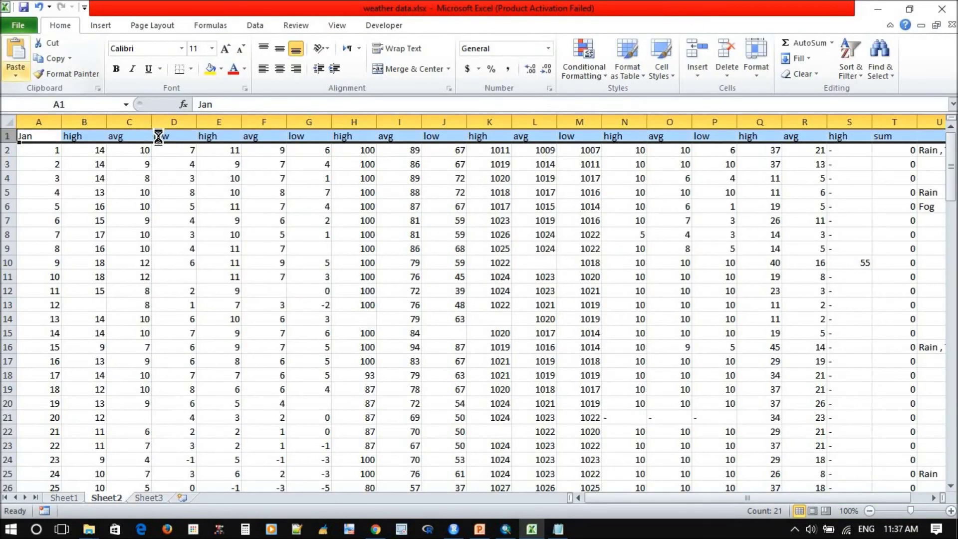
key(F12)
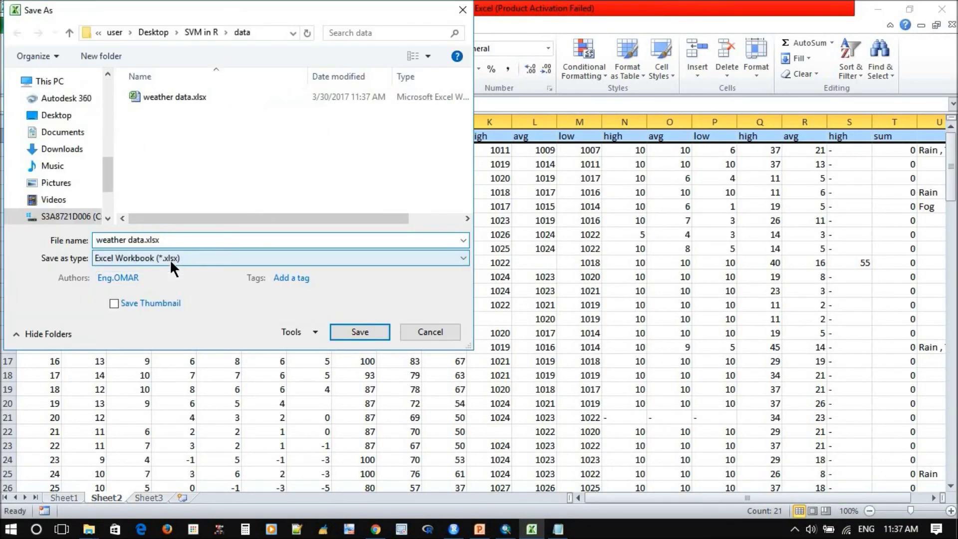
click(170, 259)
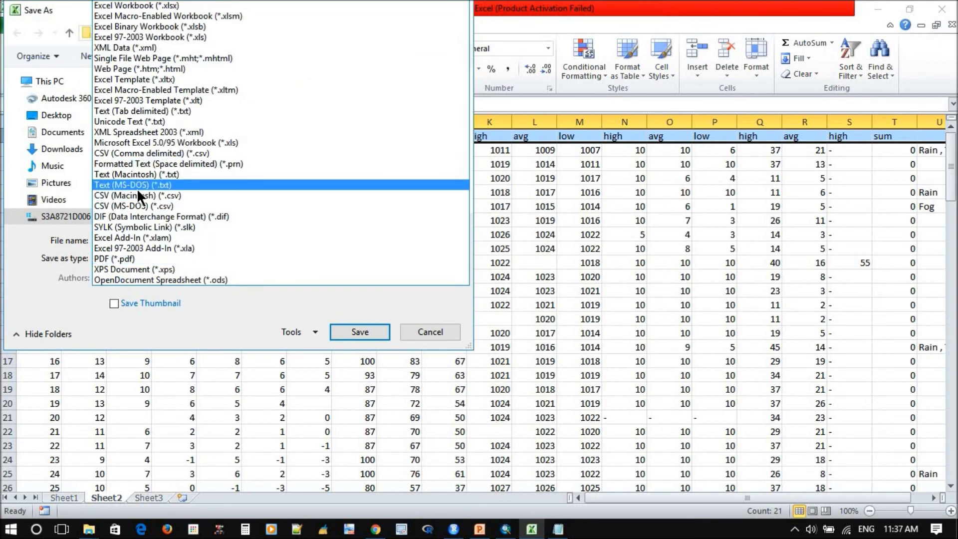
click(137, 153)
click(126, 240)
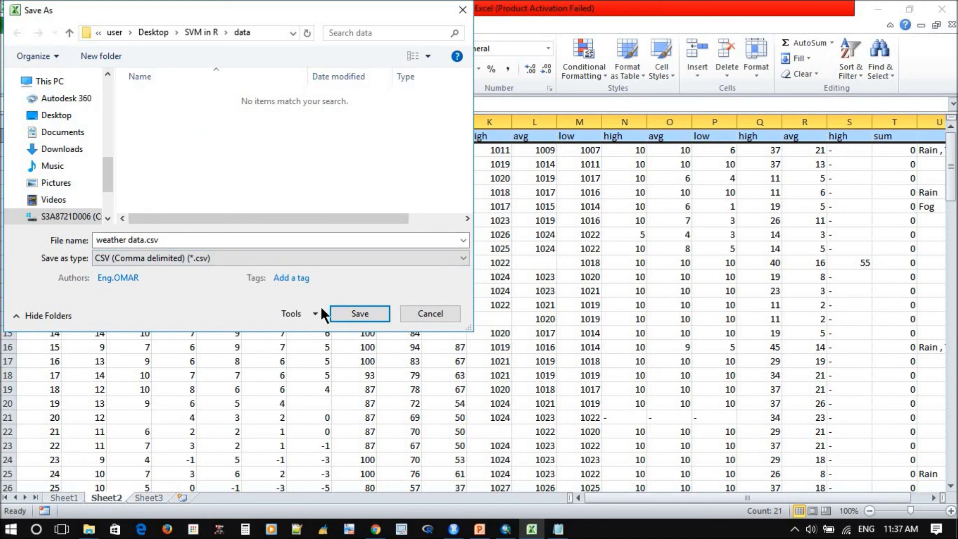
- Save weather data.csv, accepting both CSV warnings, then close Excel without saving again
click(345, 313)
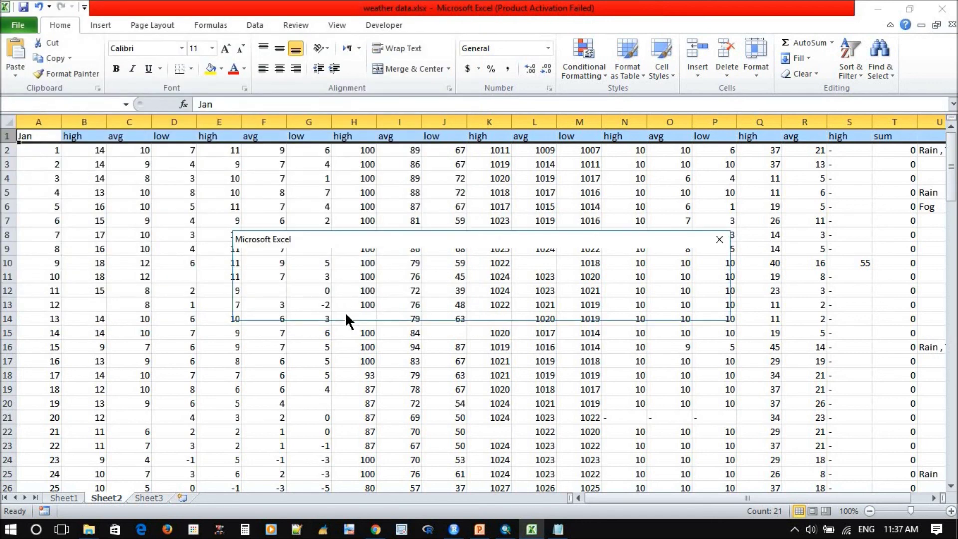
click(445, 307)
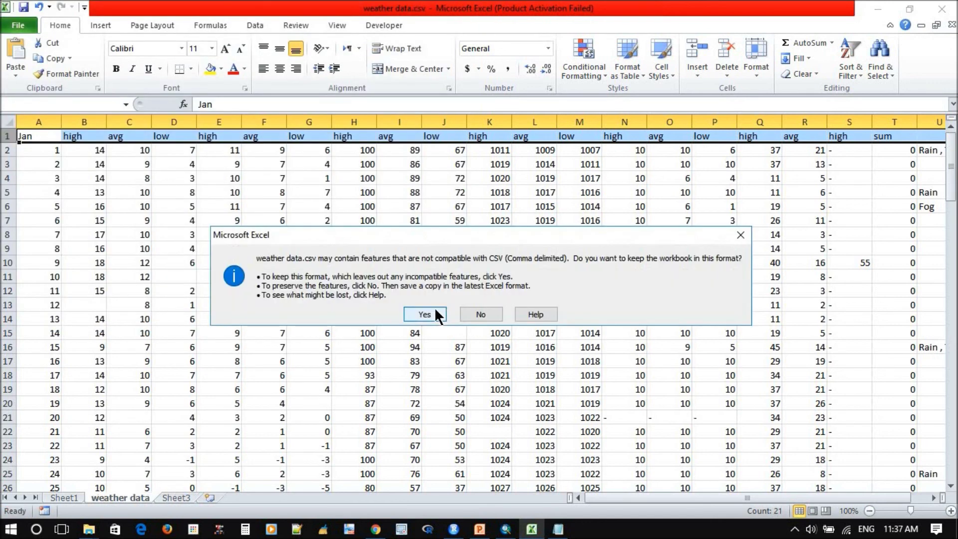
click(418, 313)
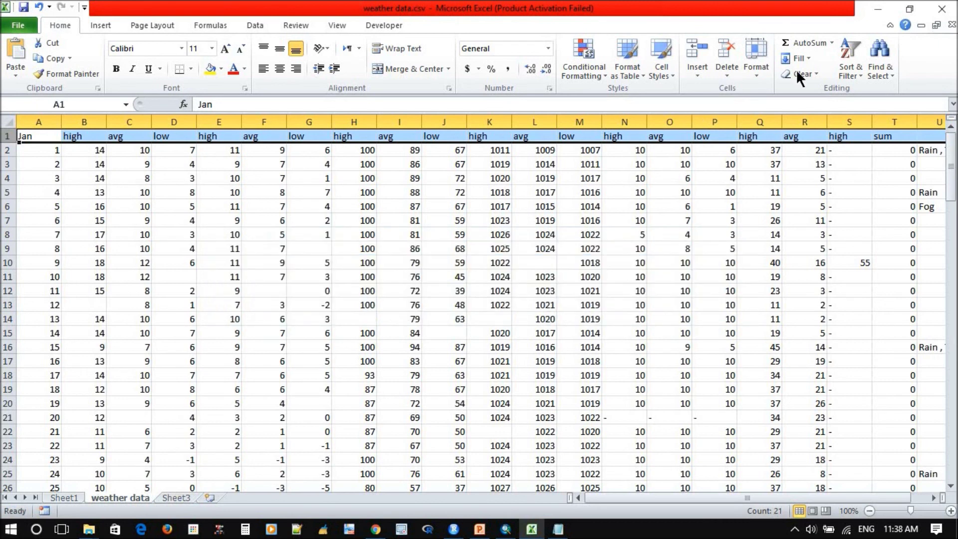
click(942, 9)
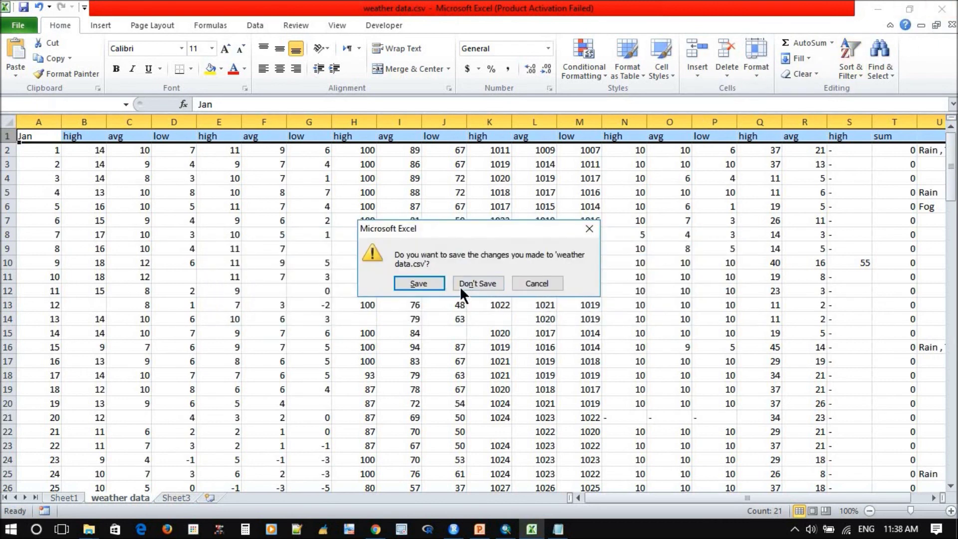
click(475, 283)
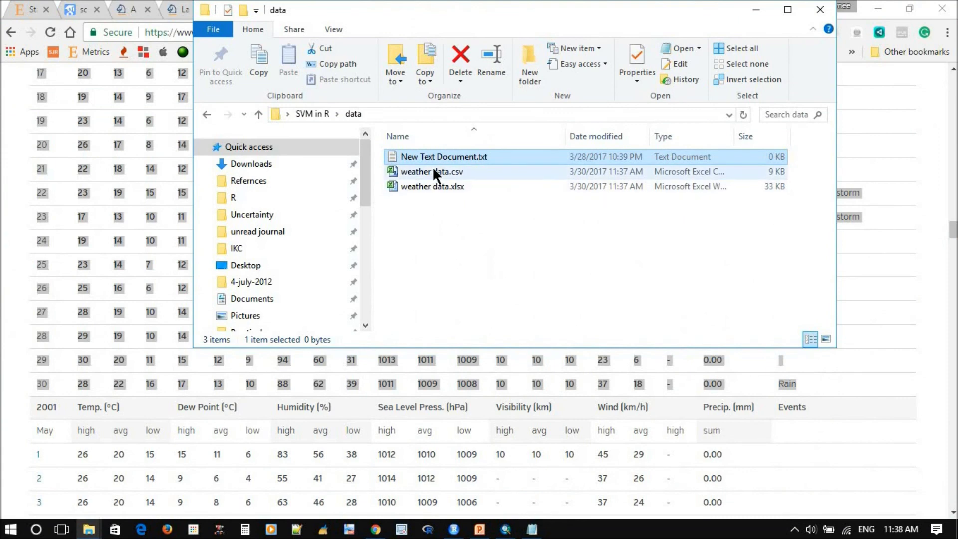